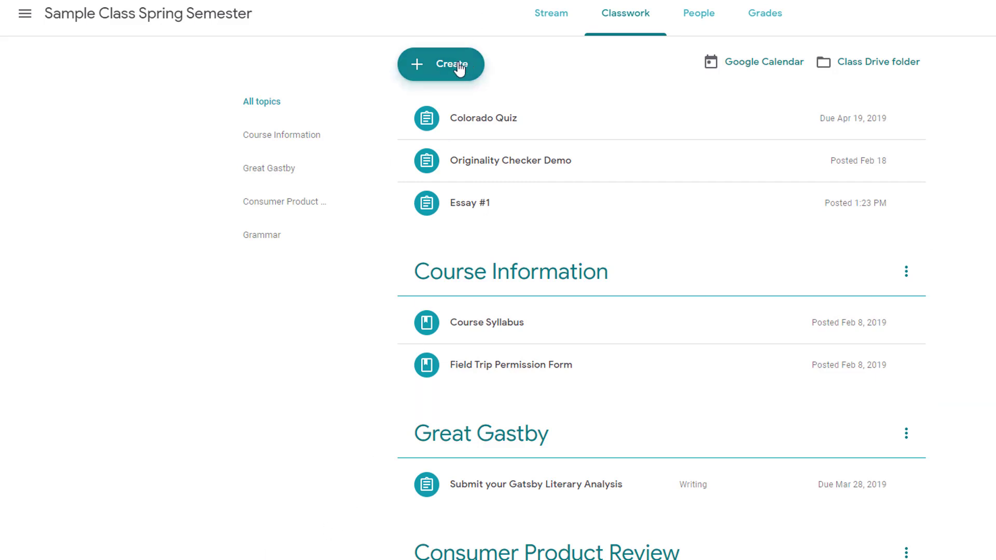
Step: Start a new assignment titled 'Memoir'
click(458, 66)
click(465, 101)
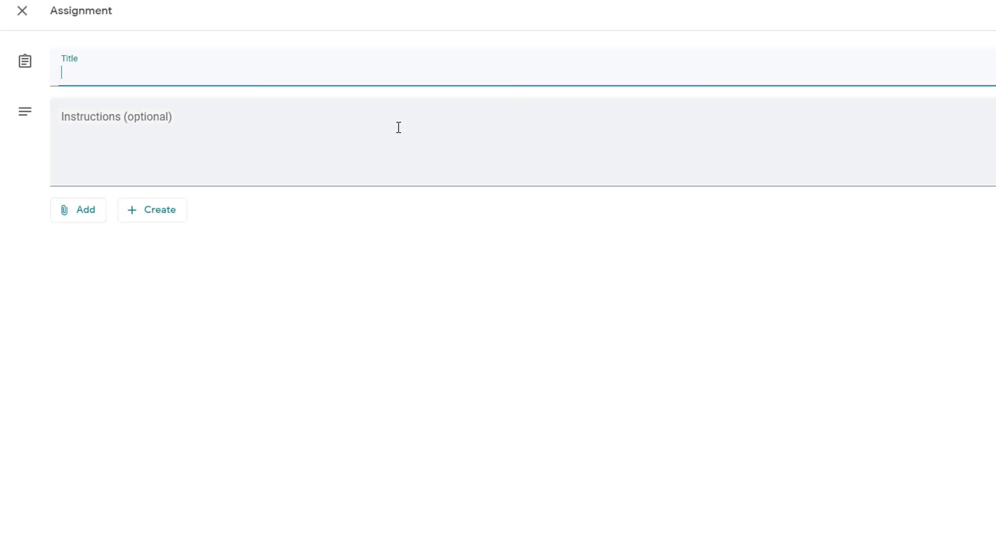
text(Memoir)
Step: Enter the instructions 'Submit your Memoir here.'
click(351, 120)
text(Check yo)
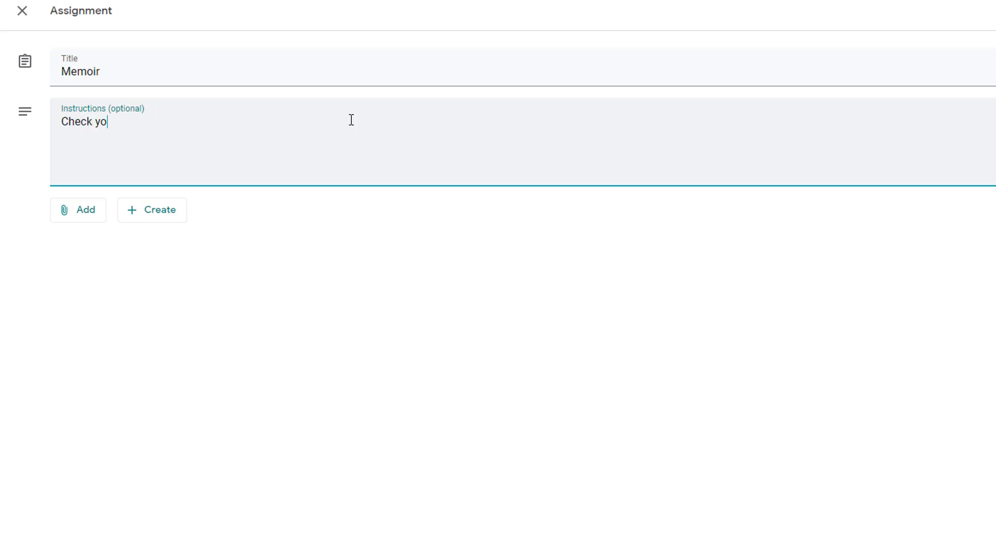
key(BackSpace)
key(BackSpace)
key(BackSpace)
key(BackSpace)
key(BackSpace)
key(BackSpace)
key(BackSpace)
key(BackSpace)
text(Siu)
key(BackSpace)
key(BackSpace)
text(ubmit your Memoir here.)
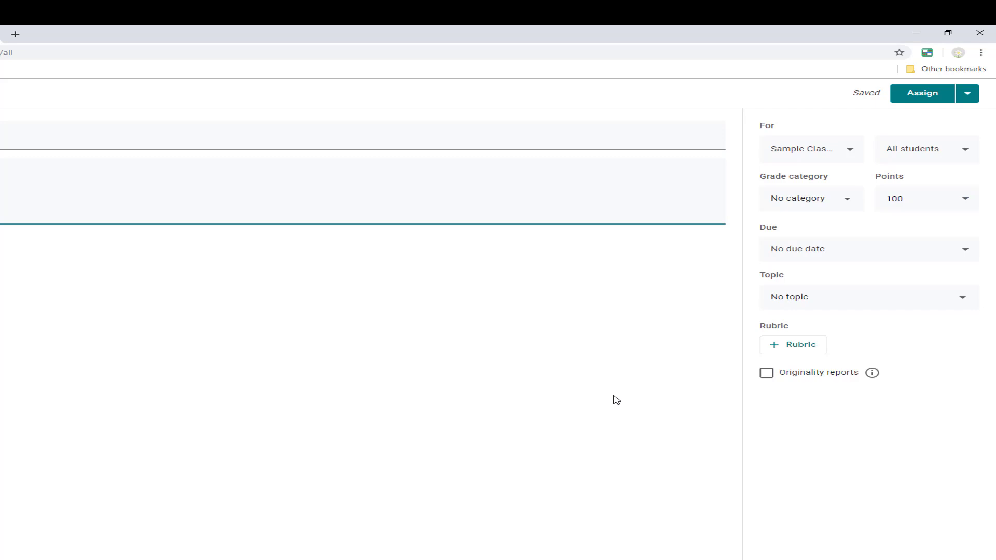
Step: From the Memoir assignment's rubric options, choose to create a new rubric
click(809, 345)
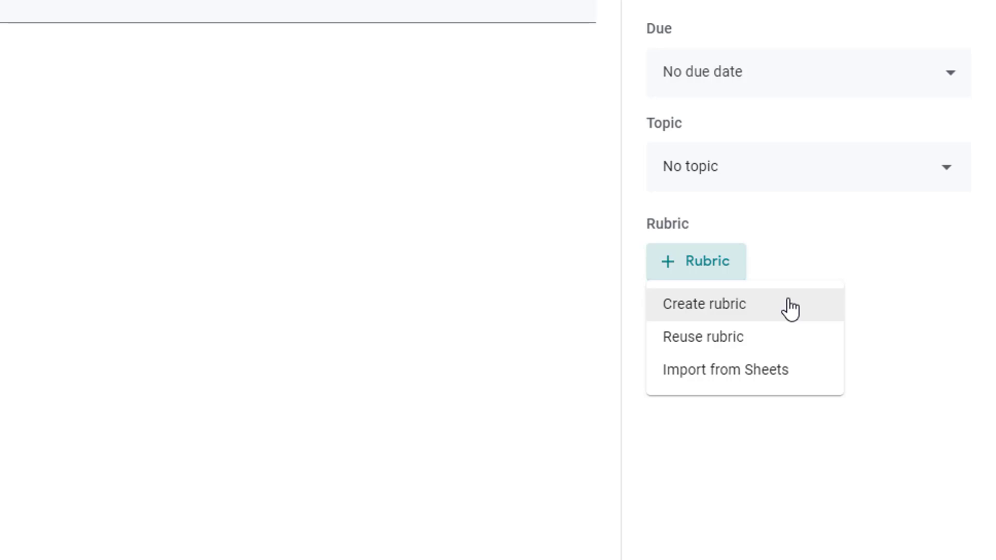
click(692, 316)
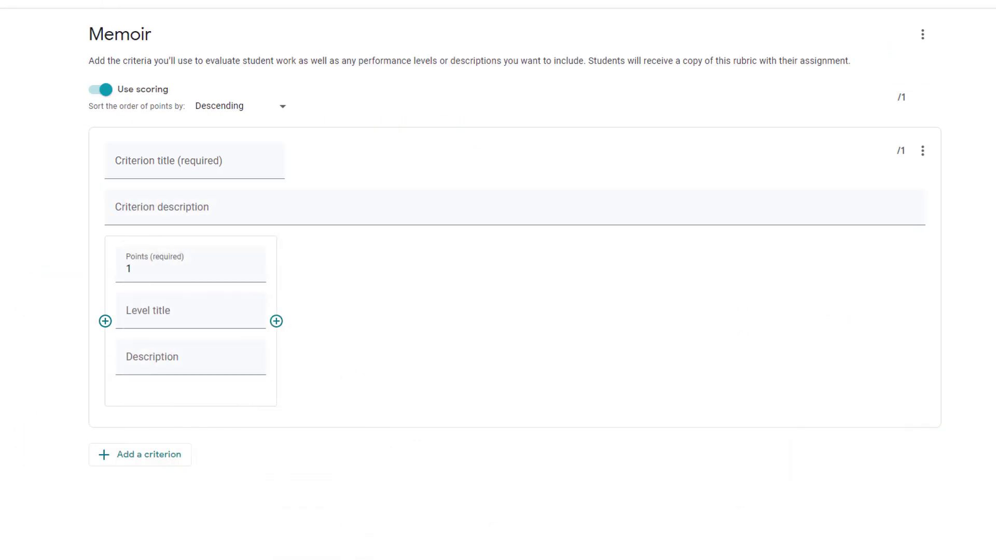
Step: Name the first criterion 'Introduction' with a 10-point 'Advanced' level and a pasted description
click(158, 166)
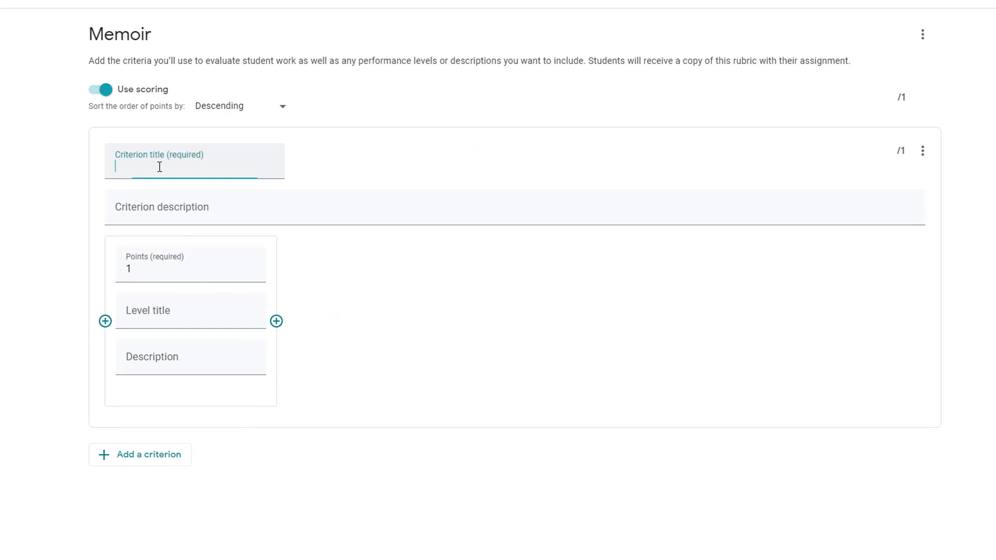
text(Introduction)
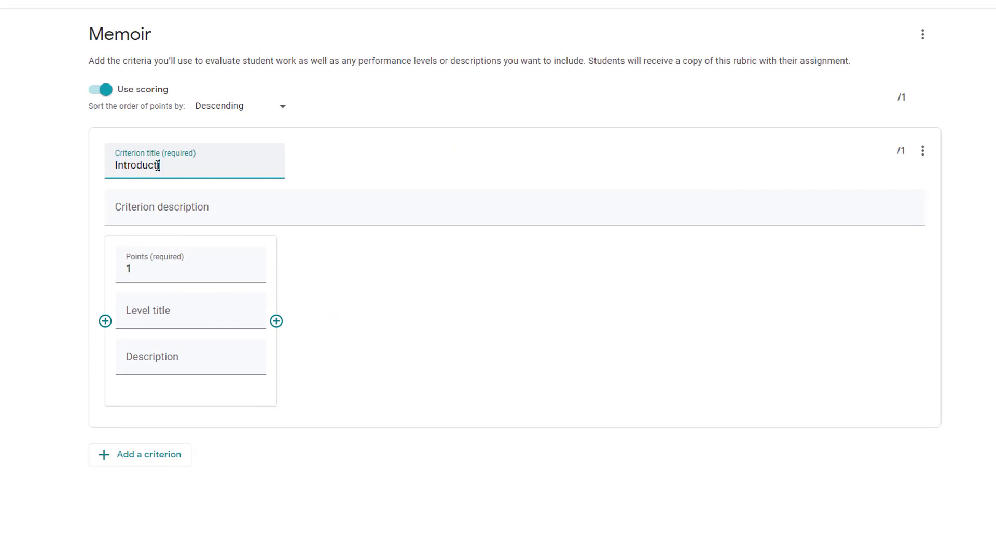
click(151, 269)
text(0)
click(157, 313)
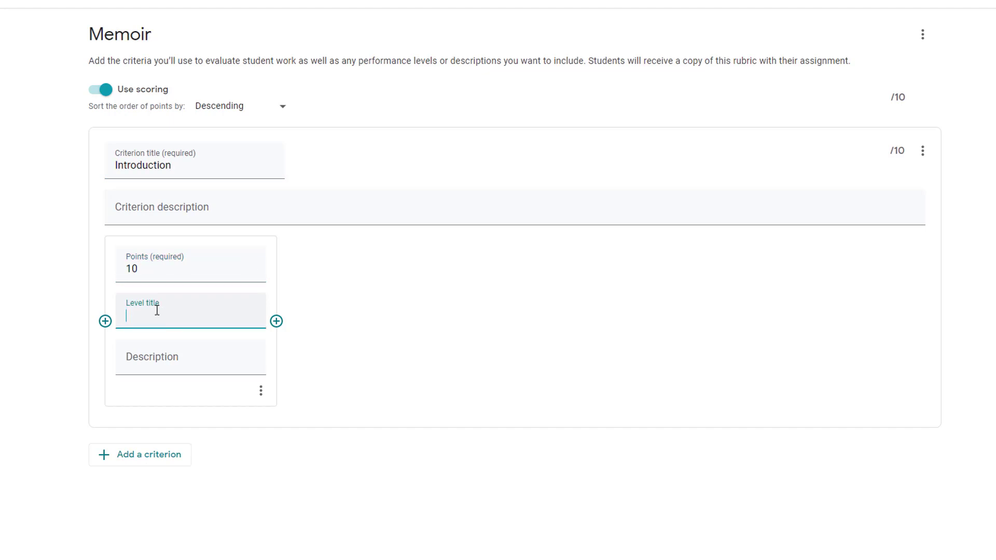
text(Advanced)
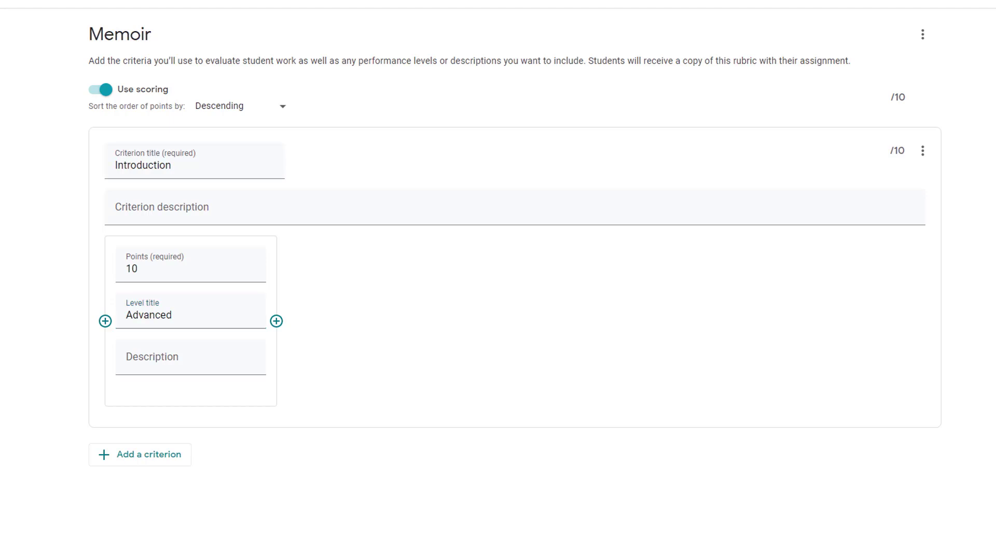
click(170, 357)
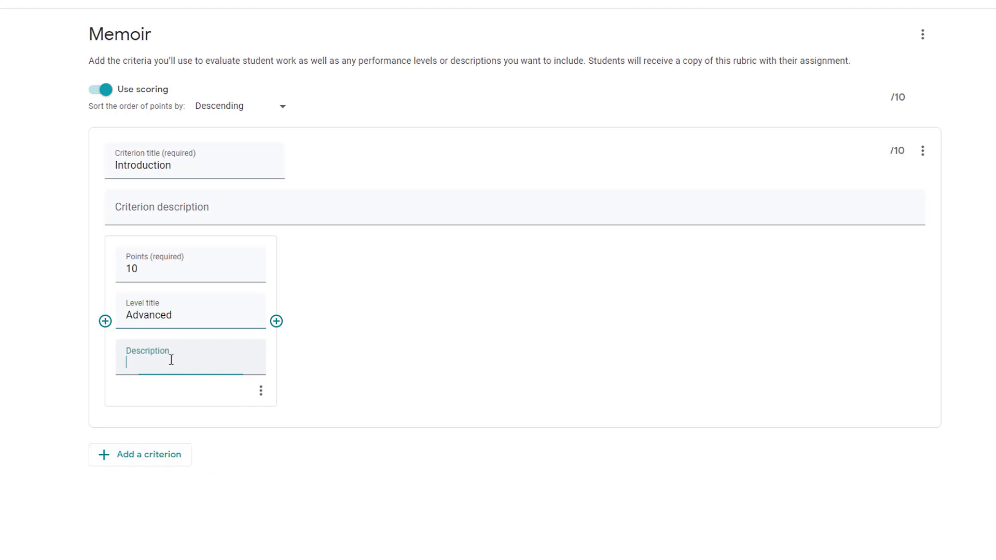
text(Opening advances a unifying concept or metaphor that guides and sets the direction for the memoir as a whole.)
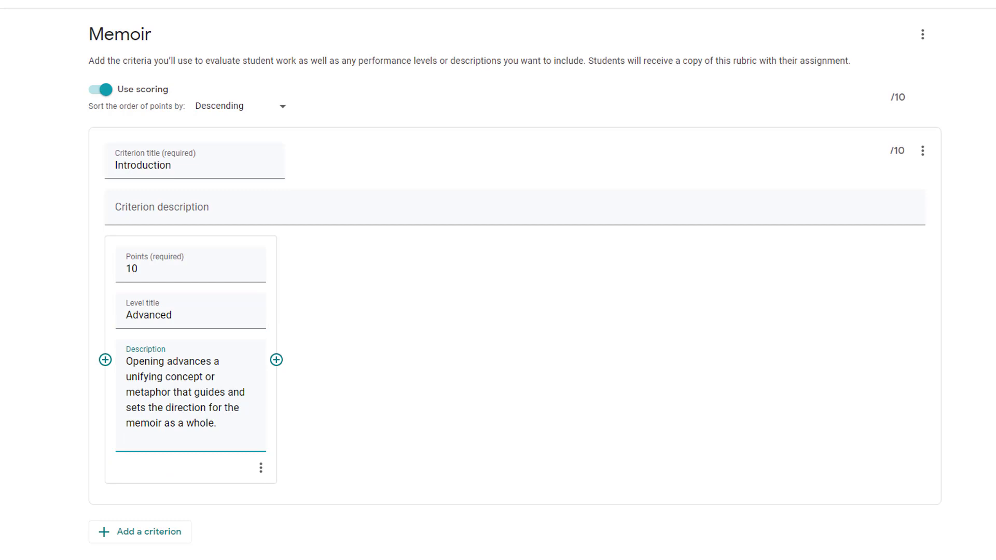
Step: Add an 8-point second level with a pasted description, and clear the Advanced level title
click(276, 360)
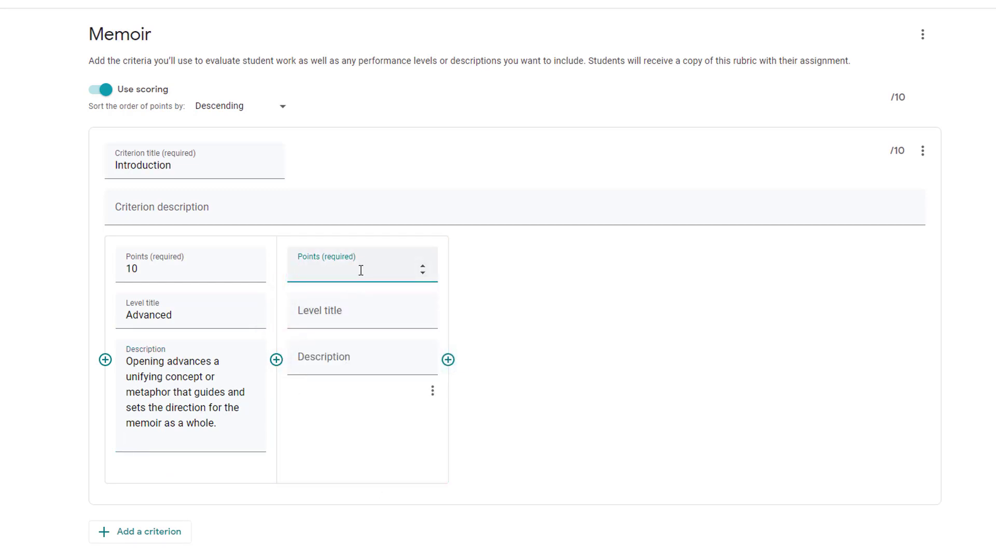
text(8)
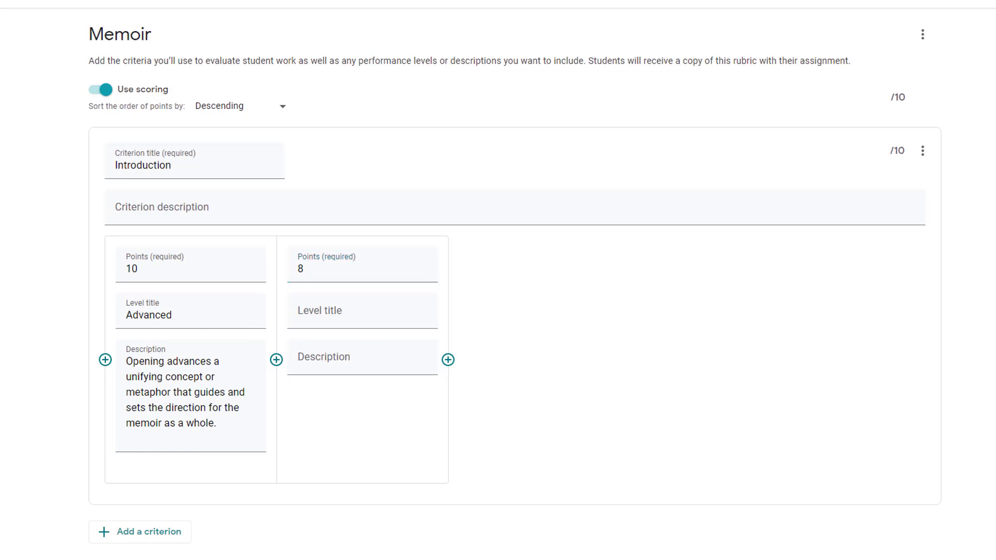
click(356, 367)
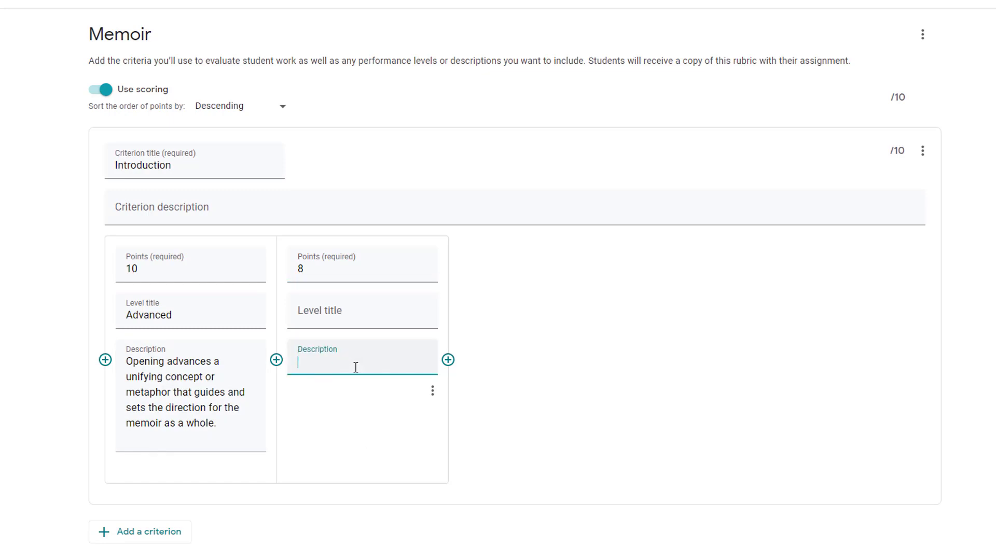
text(The opening is clear and engages the reader.)
key(BackSpace)
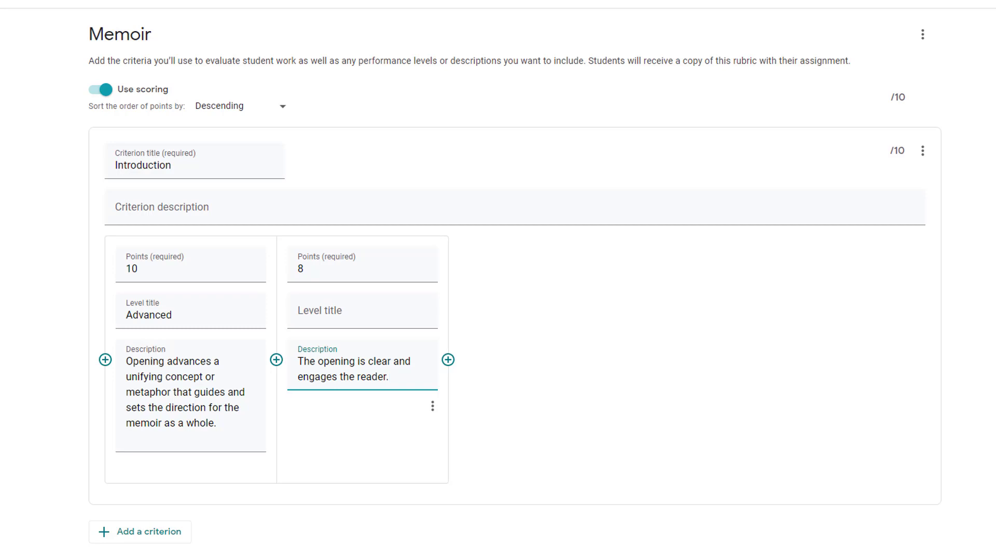
drag(165, 317, 111, 318)
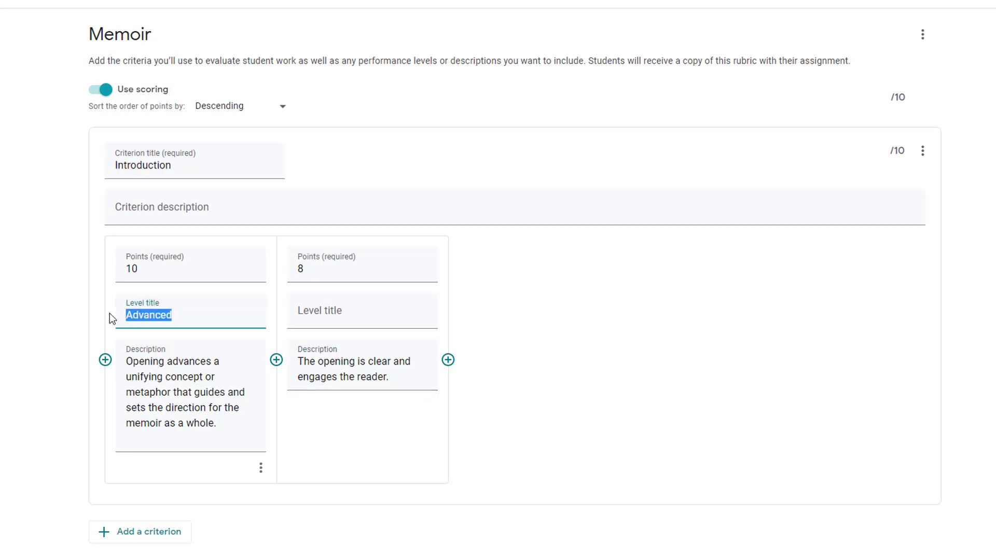
key(BackSpace)
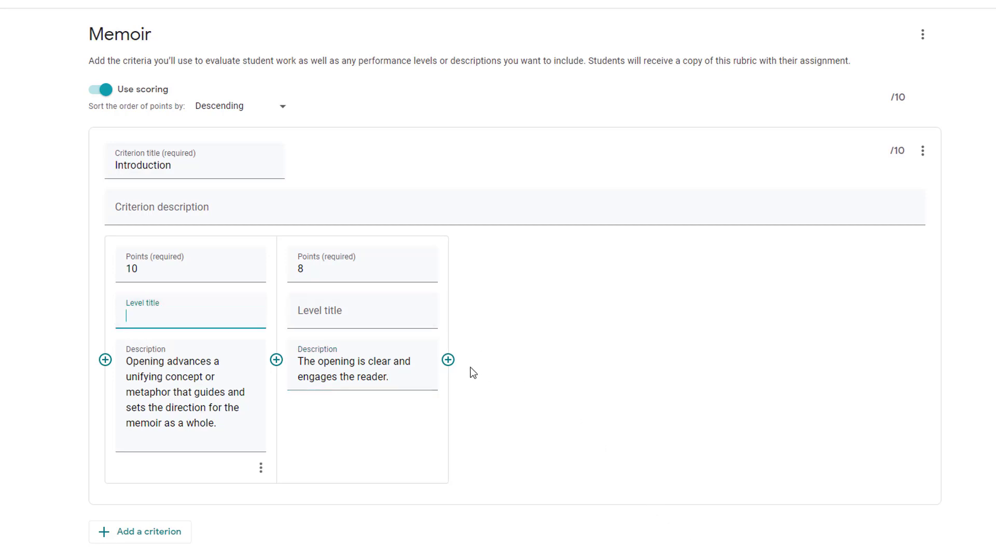
Step: Add third and fourth Introduction levels worth 7 and 6 points with pasted descriptions
click(447, 360)
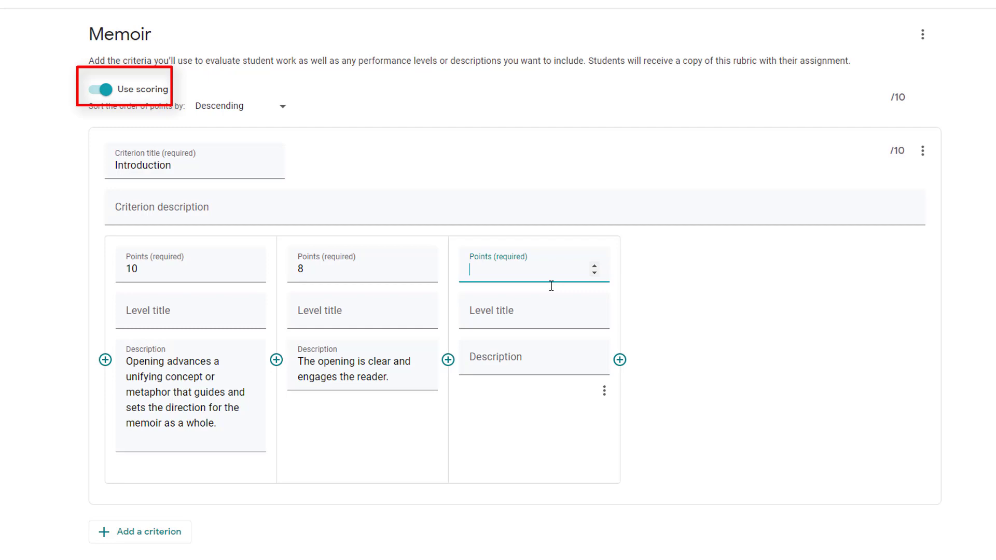
text(7)
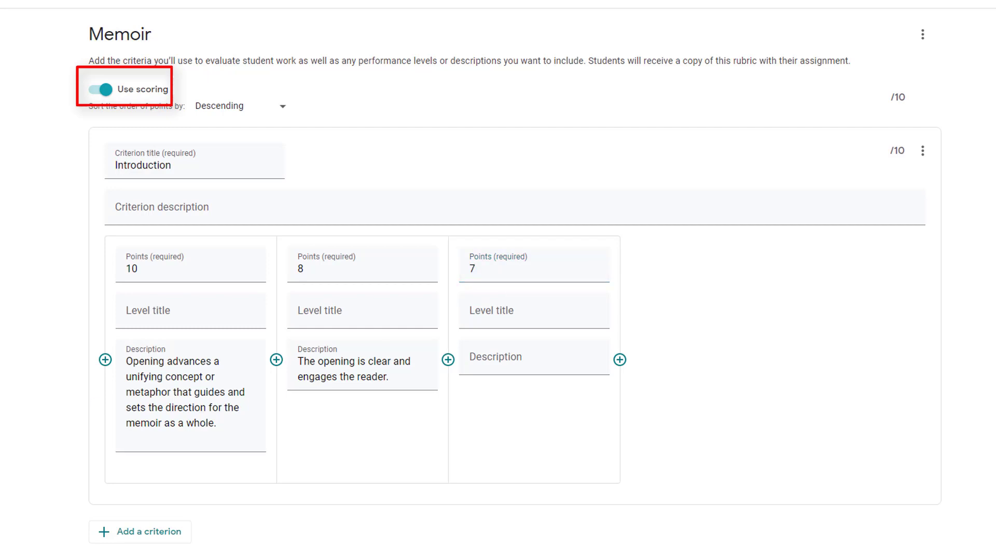
click(471, 357)
text(Opening is present, but may not engage the reader.)
key(Tab)
key(Return)
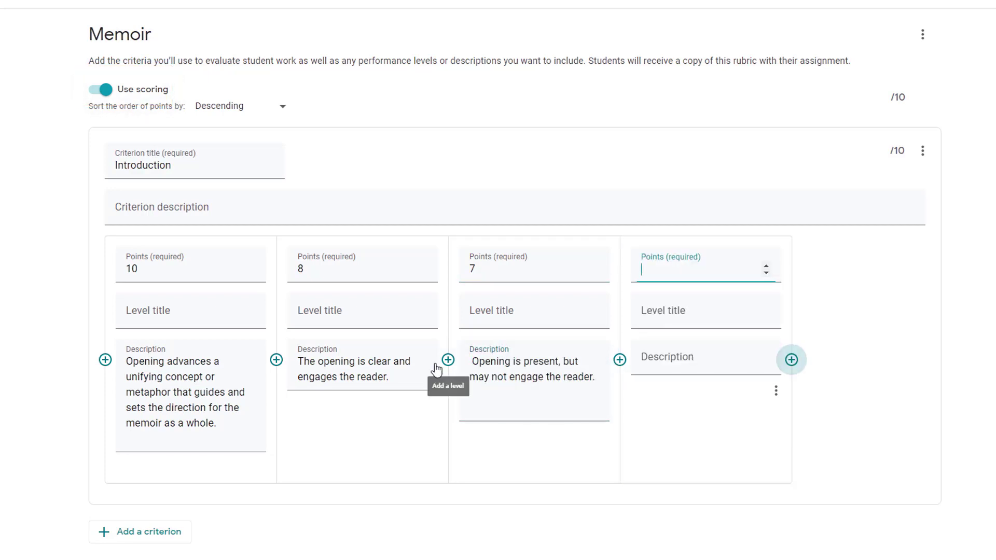
text(6)
click(702, 391)
text(Lacks a clear opening; beginning may be dull or uninteresting.)
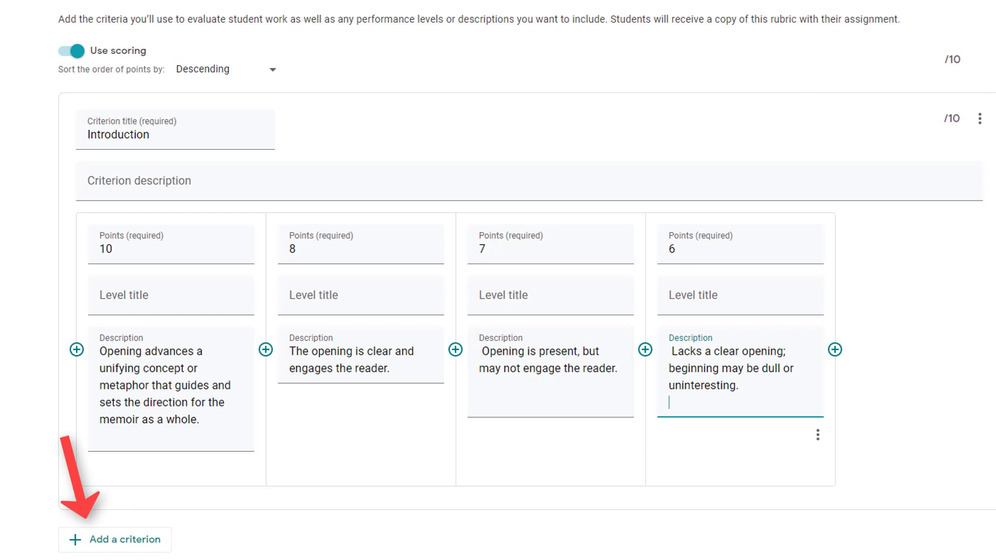
Step: Add a 'Conventions' criterion with a 5-point first level and a pasted description
click(979, 120)
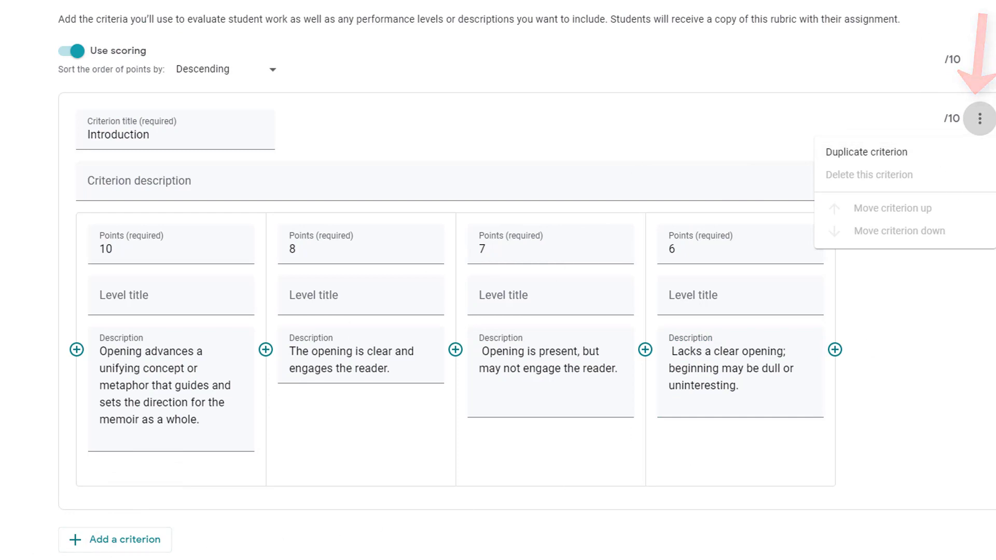
click(133, 485)
click(126, 538)
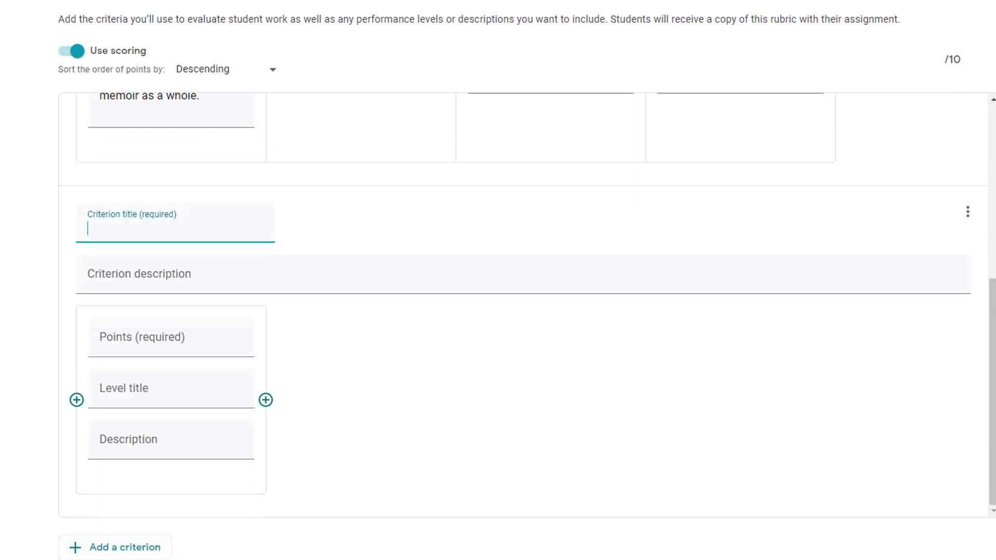
text(Conventions)
click(180, 358)
text(5)
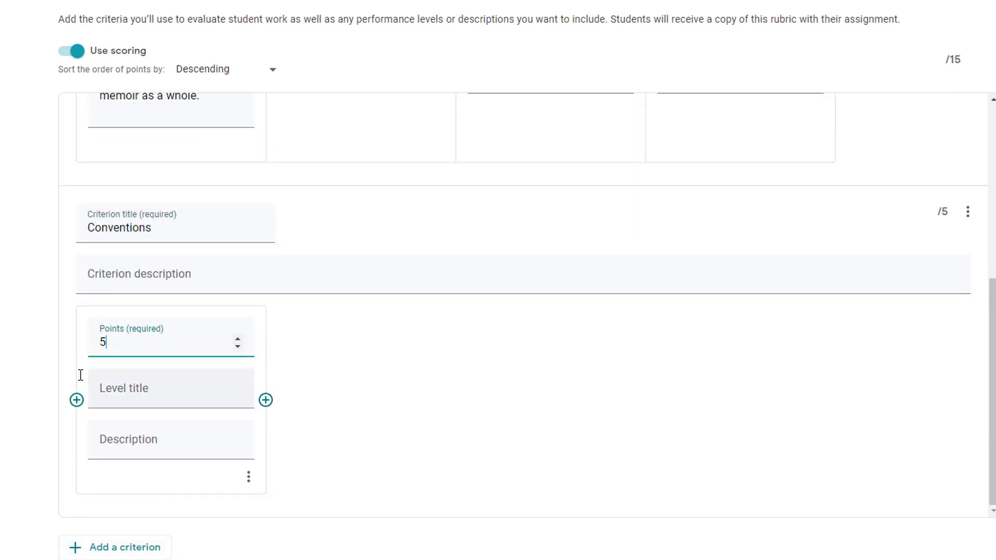
click(148, 440)
text(Errors, if present, are minimal and do not distract the reader; little or no editing needed.)
Step: Give Conventions a 2-point level with a description, removing the extra 4- and 3-point levels
click(265, 434)
text(2)
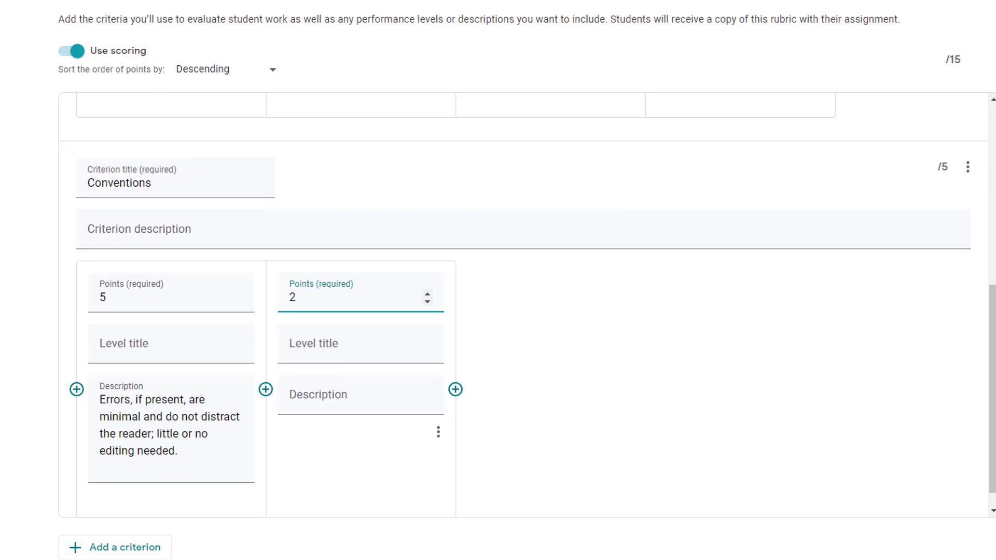
click(321, 394)
text(Errors impede communication in some portions of the response; significant editing needed.)
click(265, 390)
text(4)
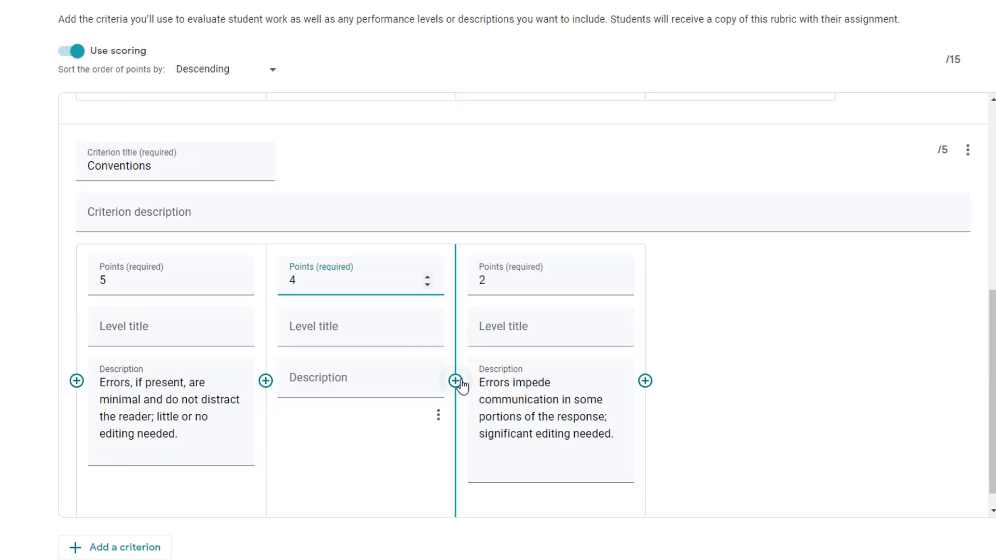
click(456, 382)
text(3)
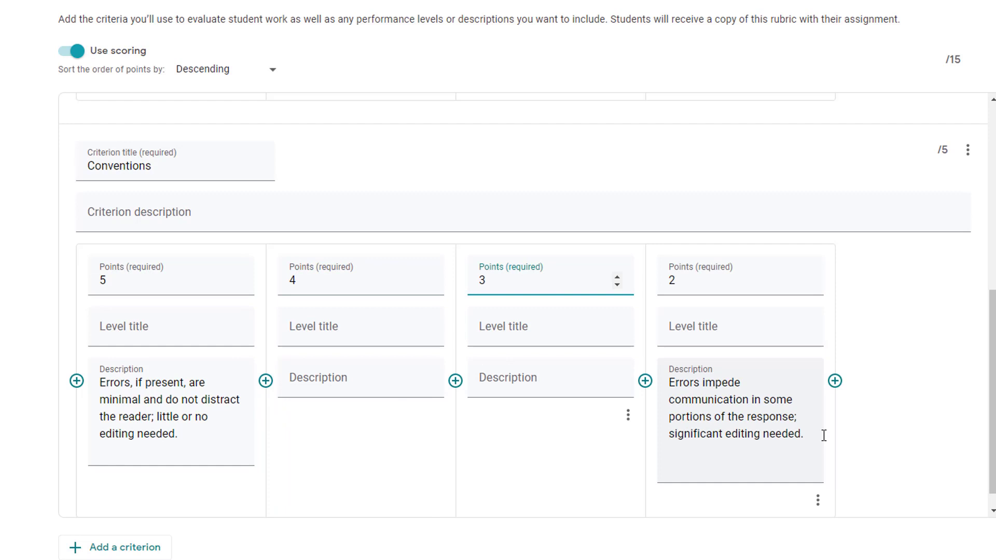
click(627, 416)
click(566, 384)
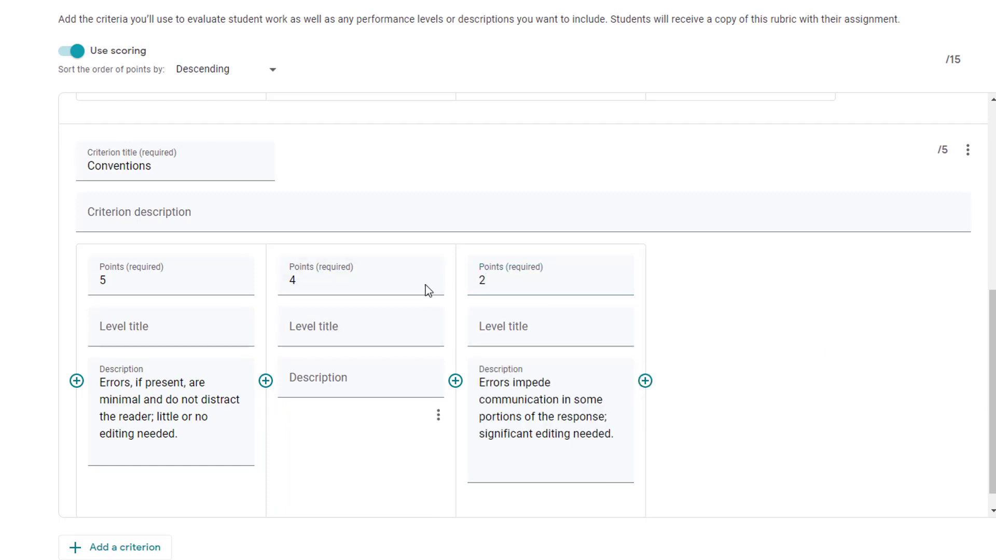
click(439, 415)
click(409, 385)
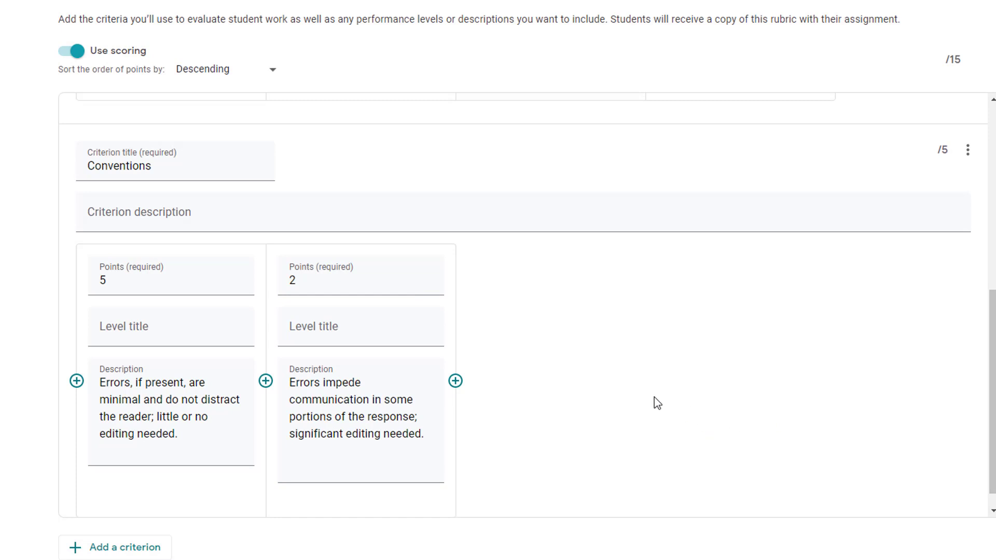
Step: Add a 'Word Choice & Tone' criterion with a 10-point first level and a pasted description
click(115, 551)
text(Word Choice)
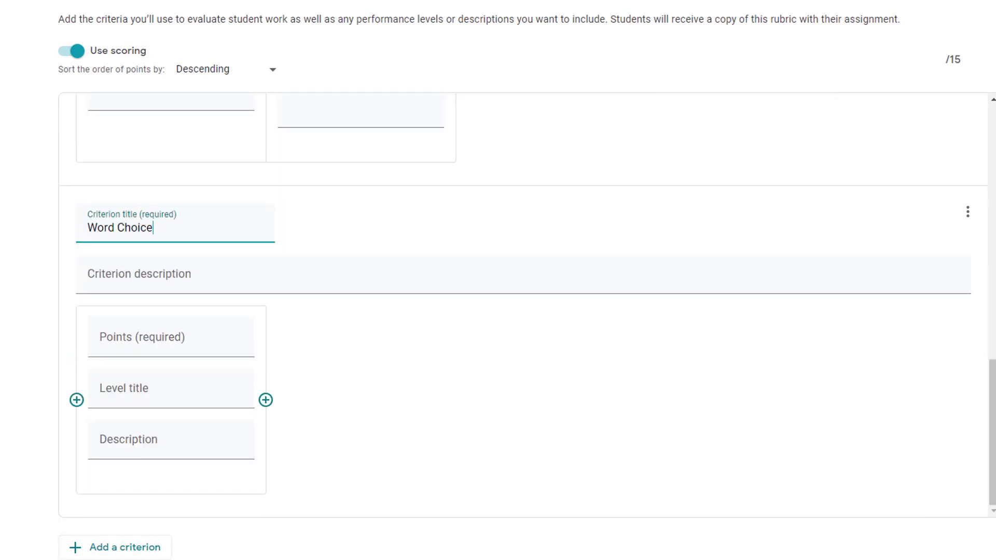
click(155, 339)
text(10)
click(209, 228)
text(& Tone)
click(172, 439)
text(Word choice is precise and includes figurative language or poetic techniques. Language helps to establish a voice that is distinctive and engaging.)
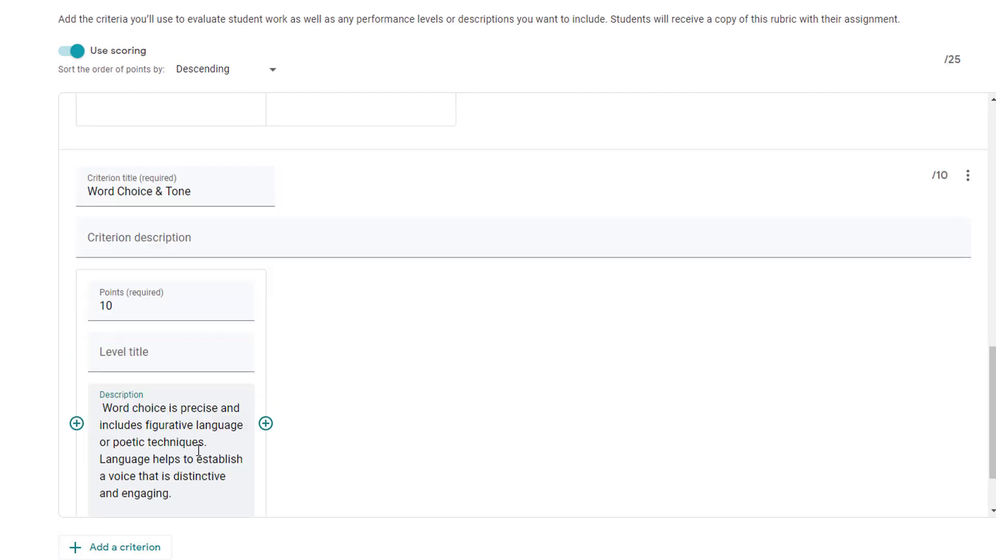
Step: Add 8- and 6-point levels to Word Choice & Tone, pasting the 6-point description
click(265, 422)
text(8)
click(456, 364)
text(6)
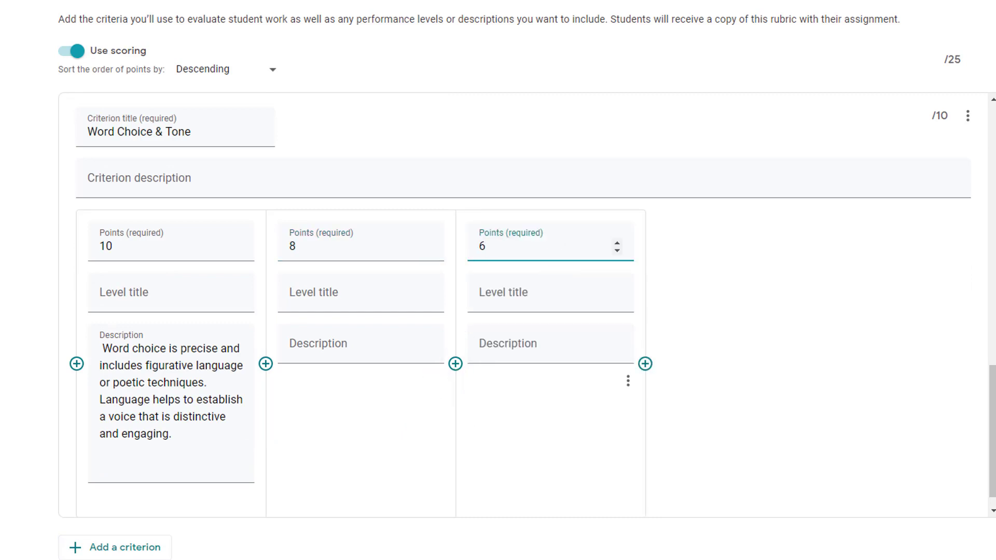
click(518, 345)
text(Language is awkward and/or distracting and does not include poetic techniques or figurative language.  Words are frequently used incorrectly.)
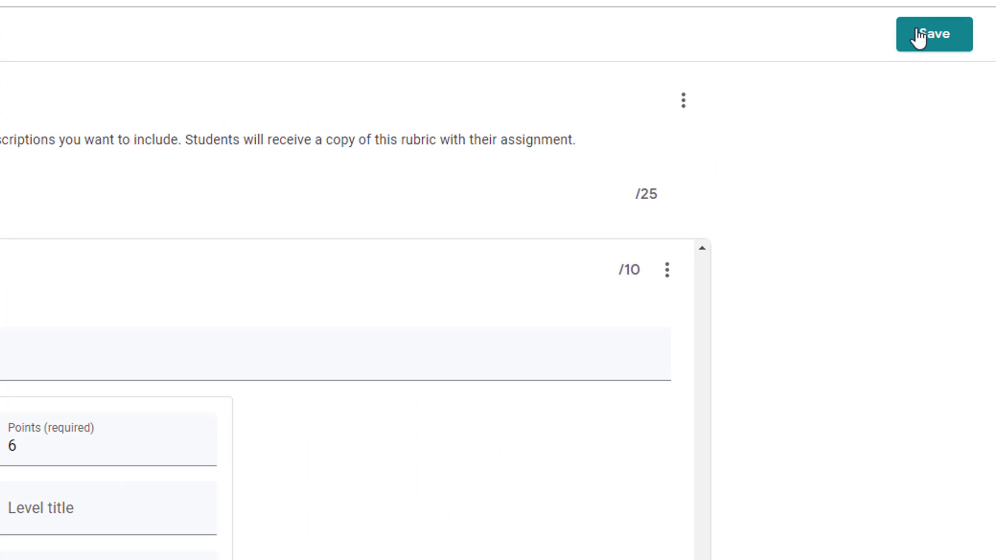
Step: Save the rubric and put the assignment in the Writing grade category
click(918, 35)
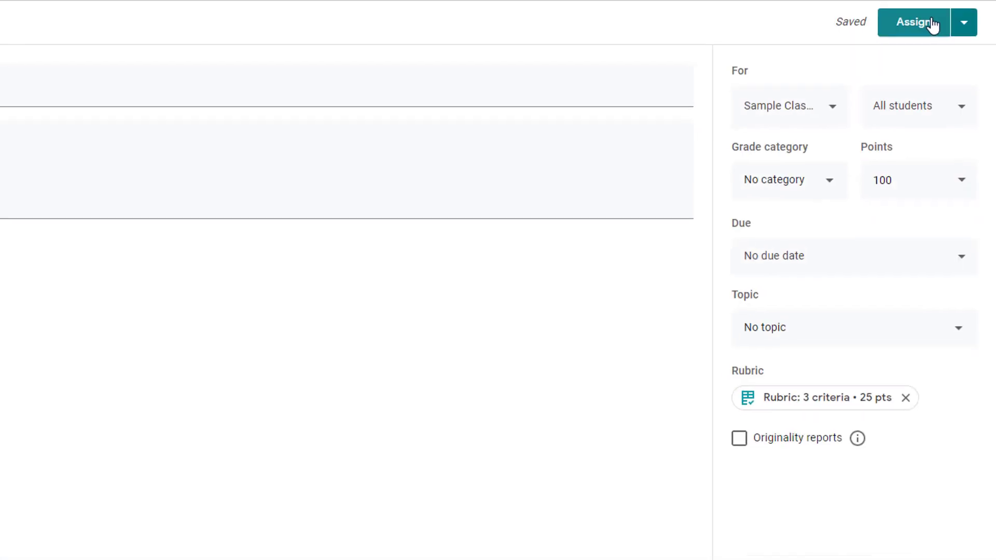
click(825, 179)
click(767, 247)
Step: Set the assignment due date to Mar 3 and its points to 25
click(851, 246)
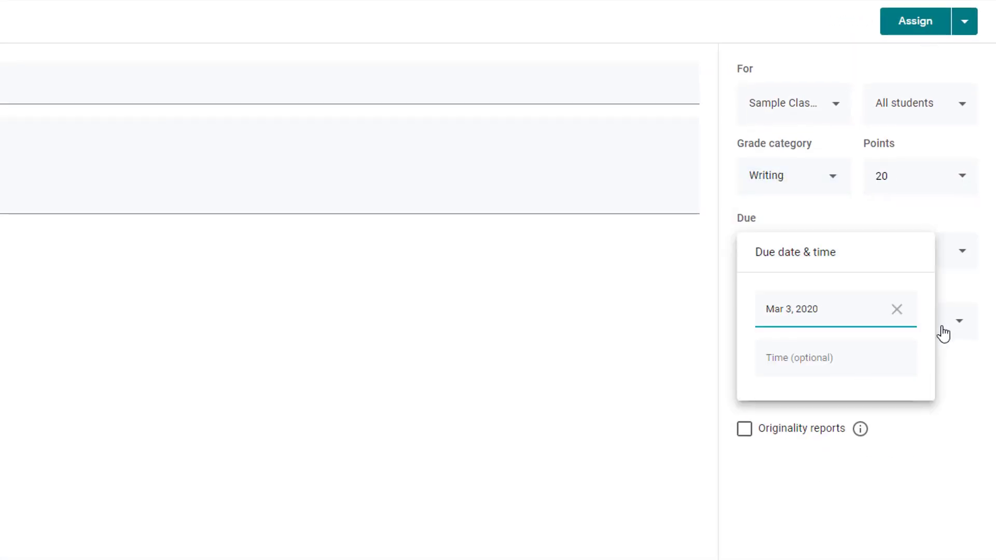
click(669, 381)
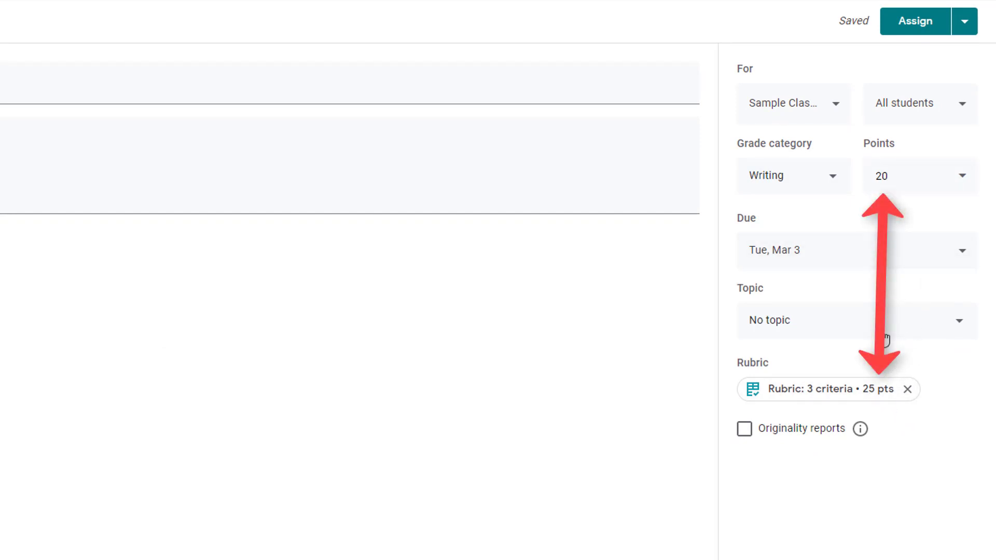
click(911, 185)
text(25)
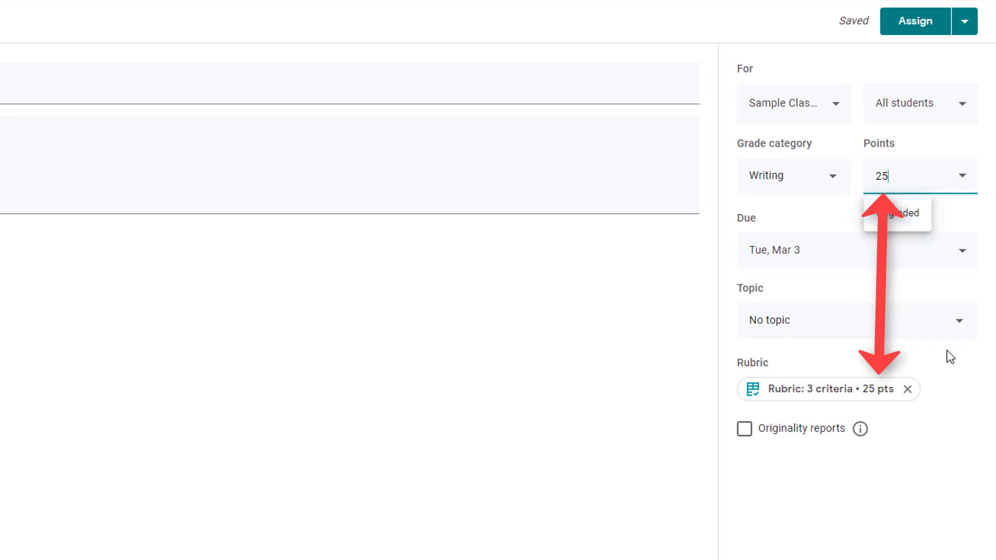
click(489, 418)
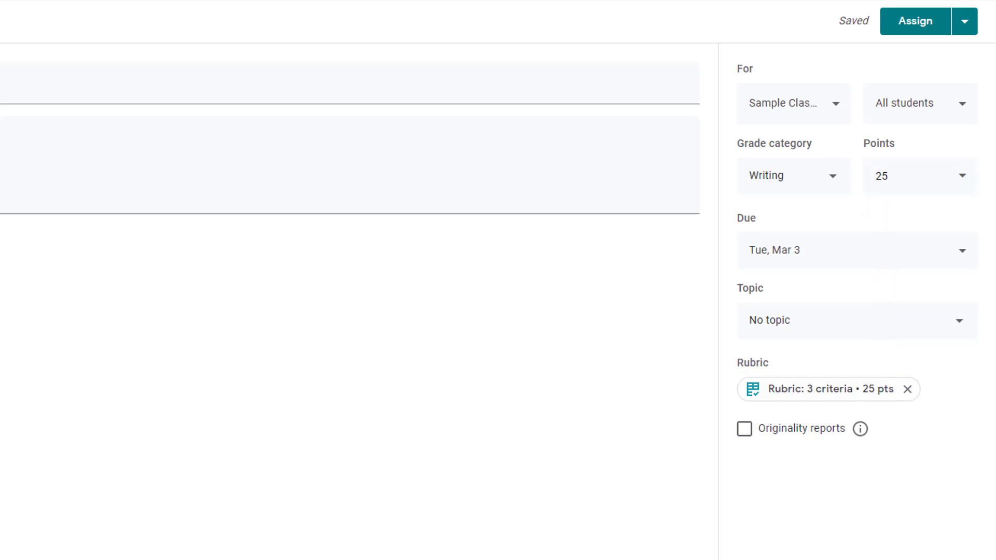
Step: Open the Memoir rubric for editing, leaving the Introduction 6-point level unchanged
click(829, 390)
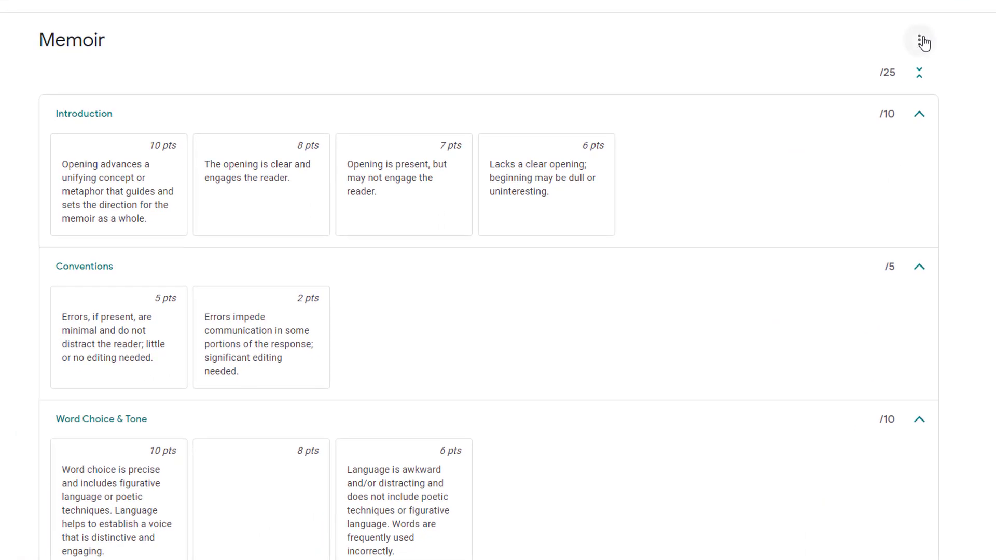
click(919, 40)
click(875, 79)
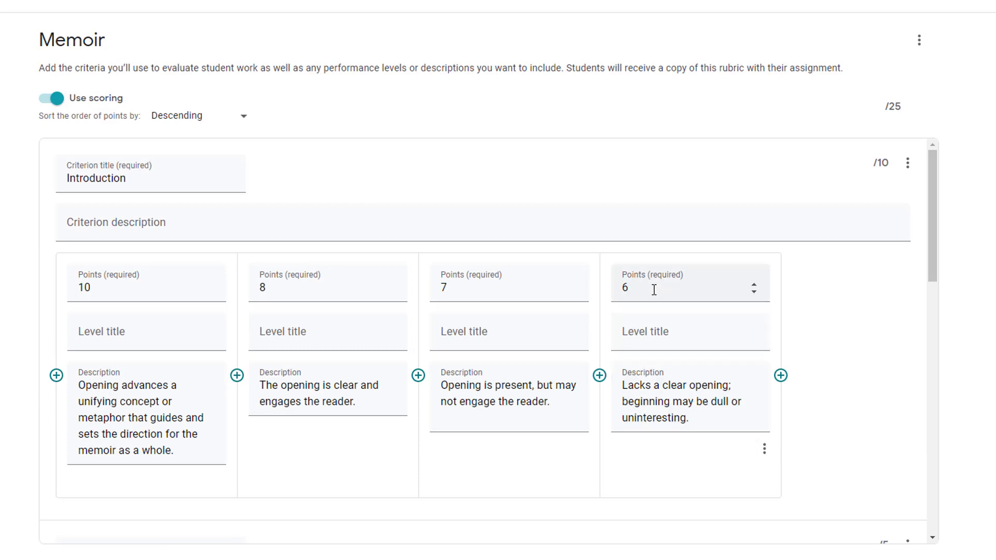
drag(651, 287, 608, 297)
text(5)
key(ctrl+z)
key(Right)
scroll(860, 306, down, 10)
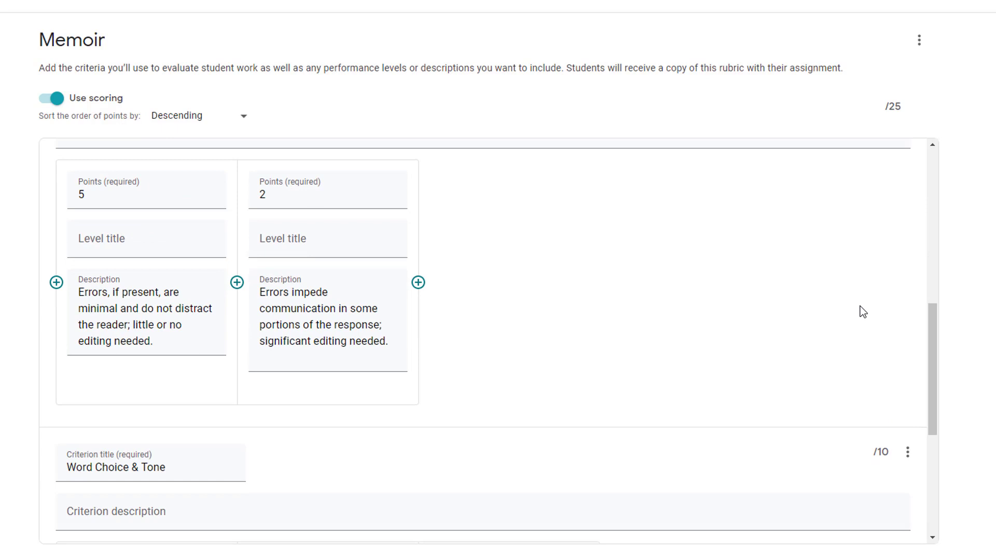
Step: Move Word Choice & Tone above Conventions, save the rubric, and assign Memoir
click(907, 459)
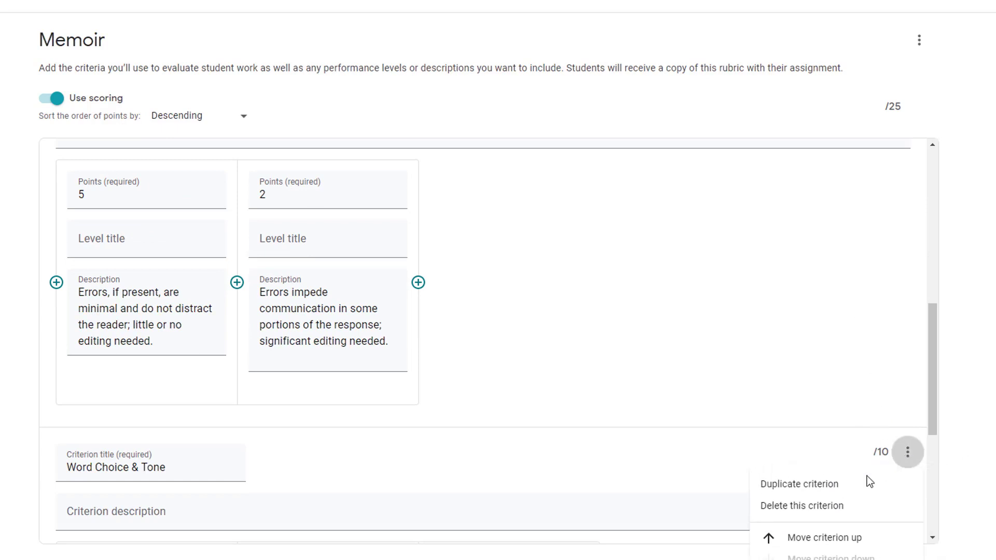
click(842, 536)
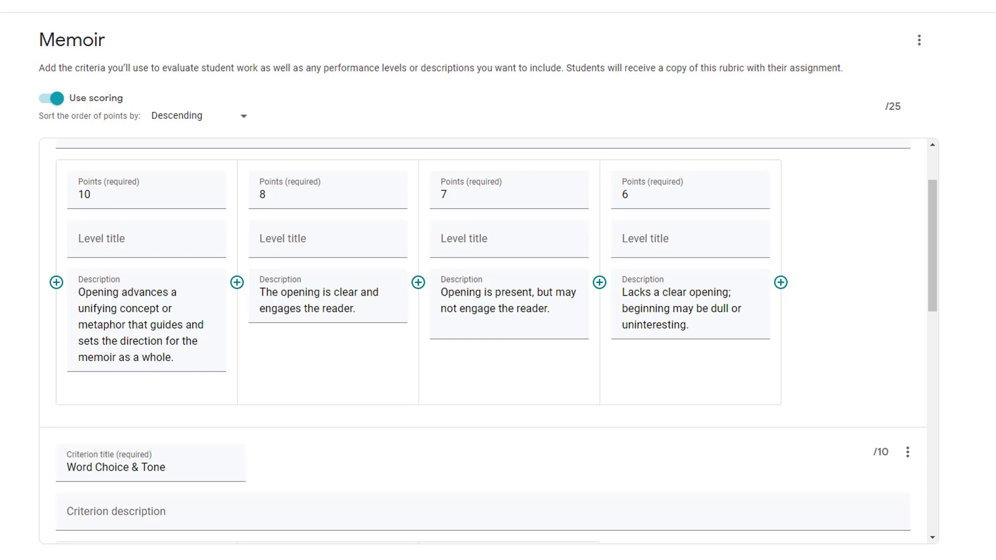
click(930, 28)
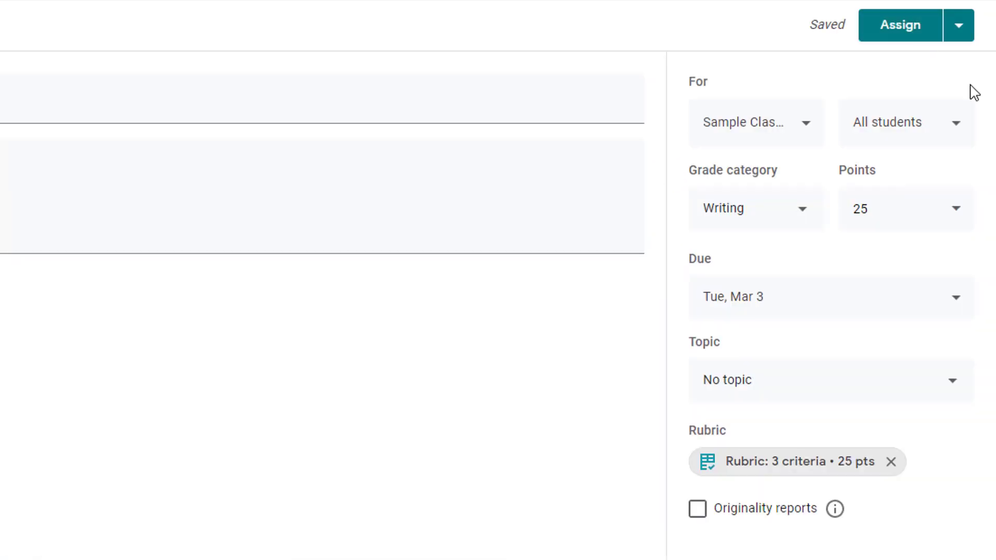
click(892, 39)
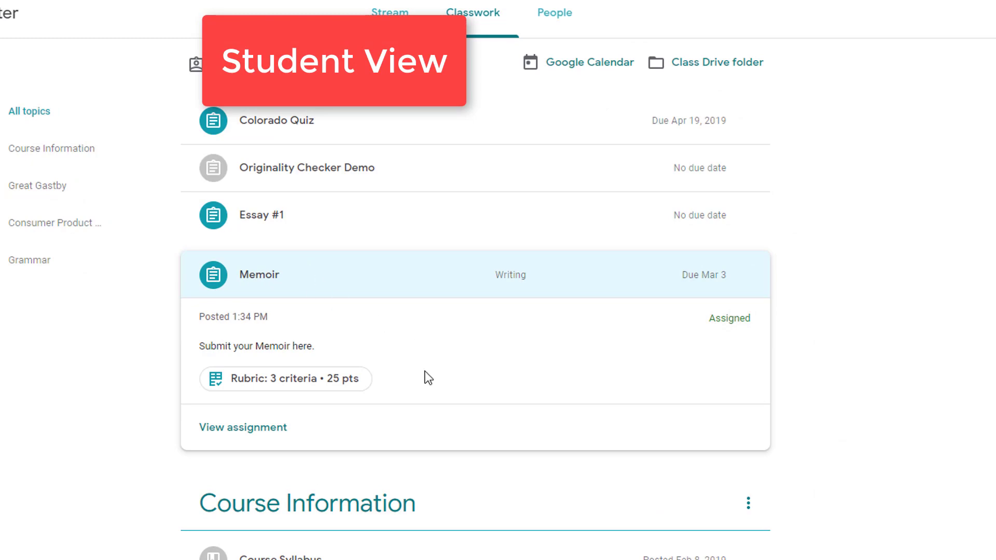
Step: As a student, view the Memoir rubric, then expand and collapse the Introduction and Word Choice & Tone criteria
click(383, 389)
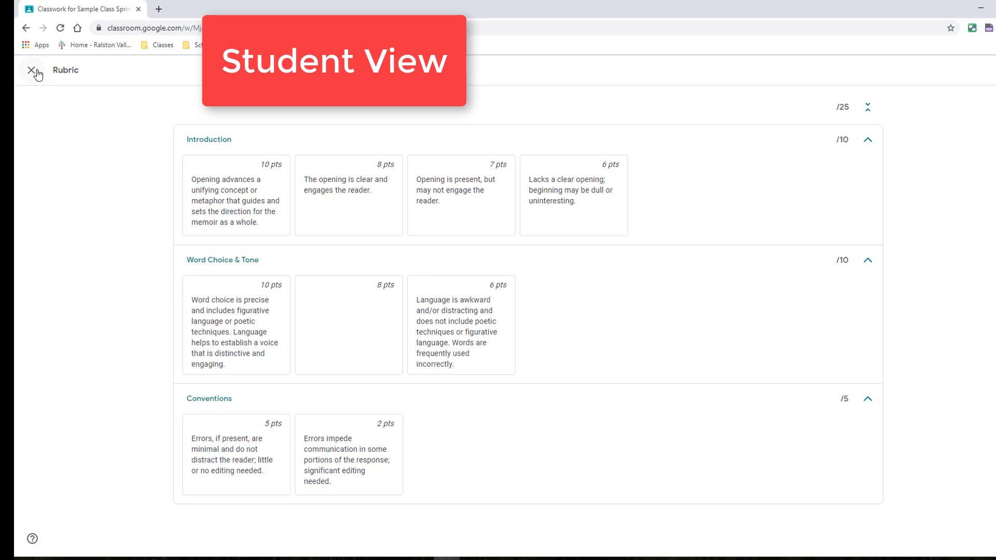
click(33, 71)
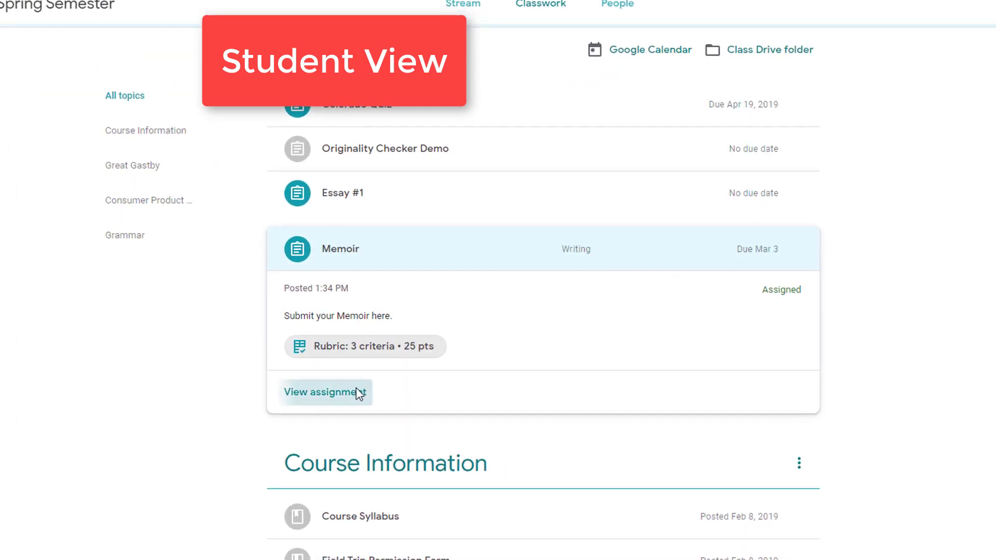
click(358, 393)
click(707, 268)
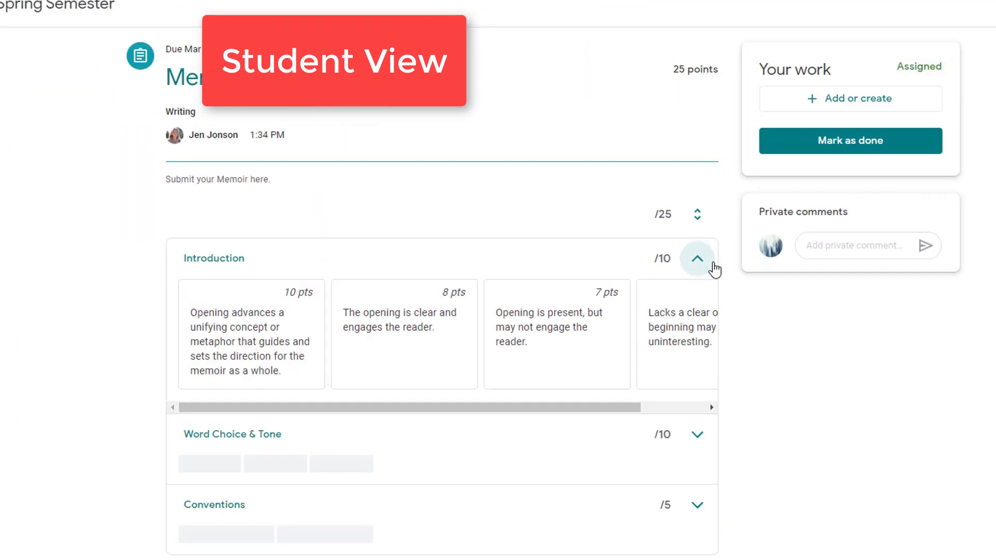
click(698, 270)
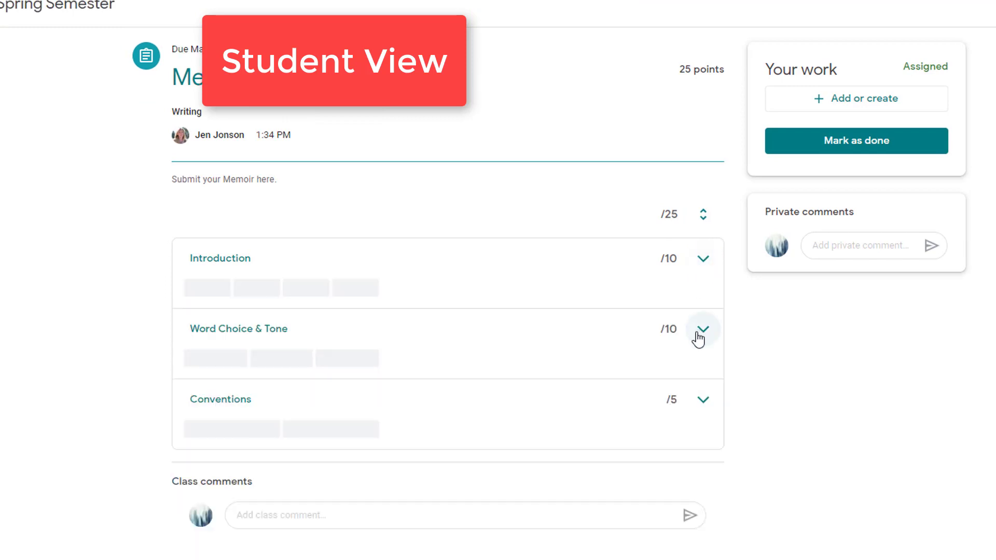
click(701, 332)
click(706, 340)
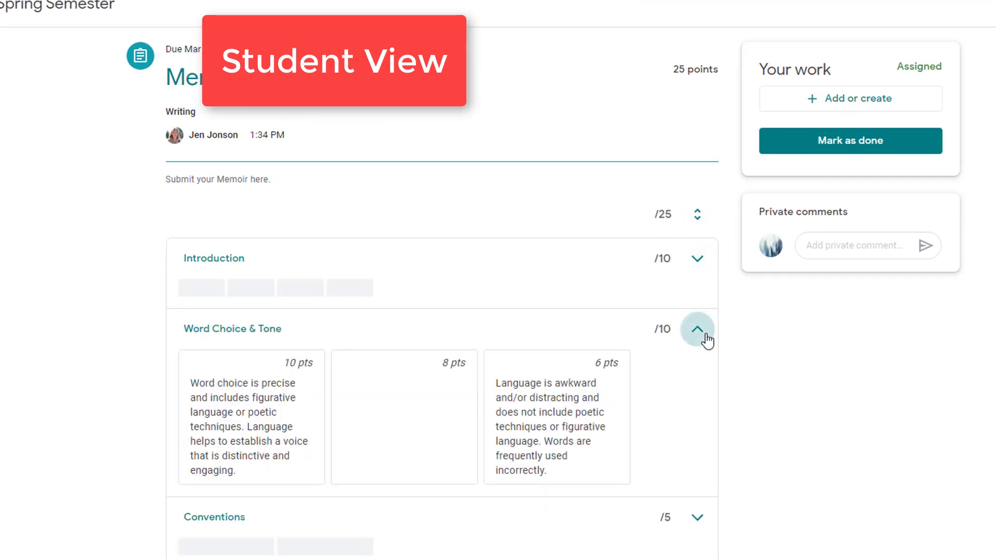
Step: Search Drive for 'memoir', attach the Hollywood Tower Hotel Memoir doc, and turn it in
click(831, 104)
click(831, 128)
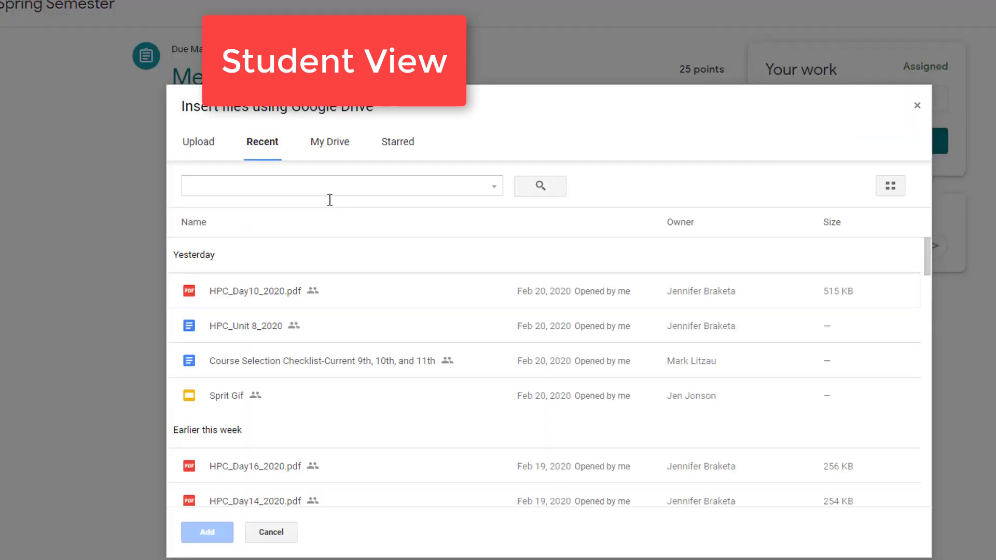
text(memoir)
click(362, 207)
click(208, 533)
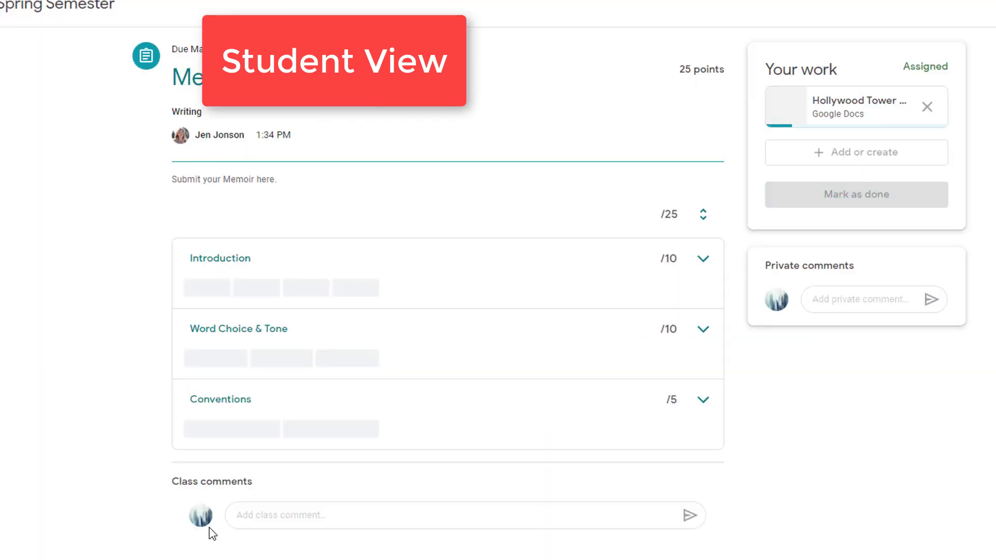
click(876, 204)
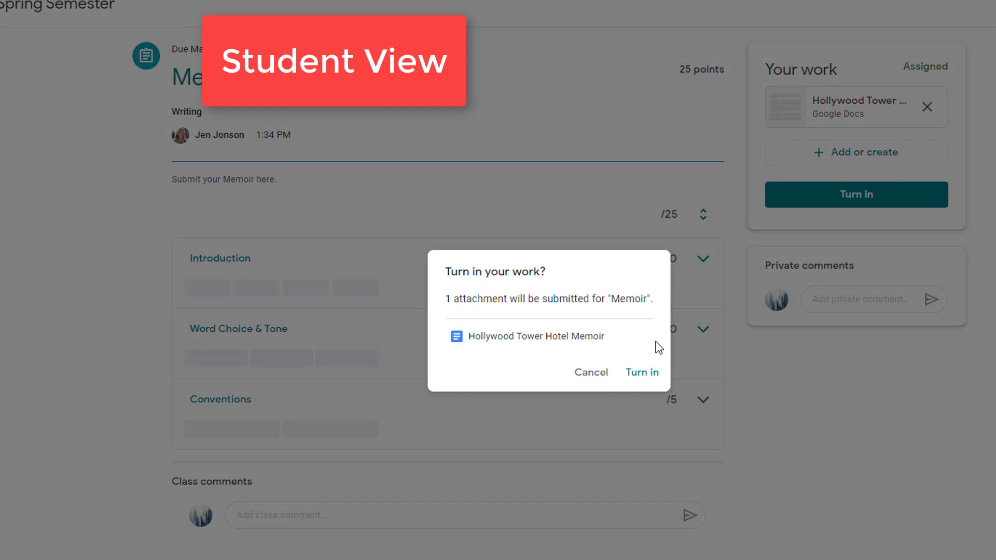
click(649, 373)
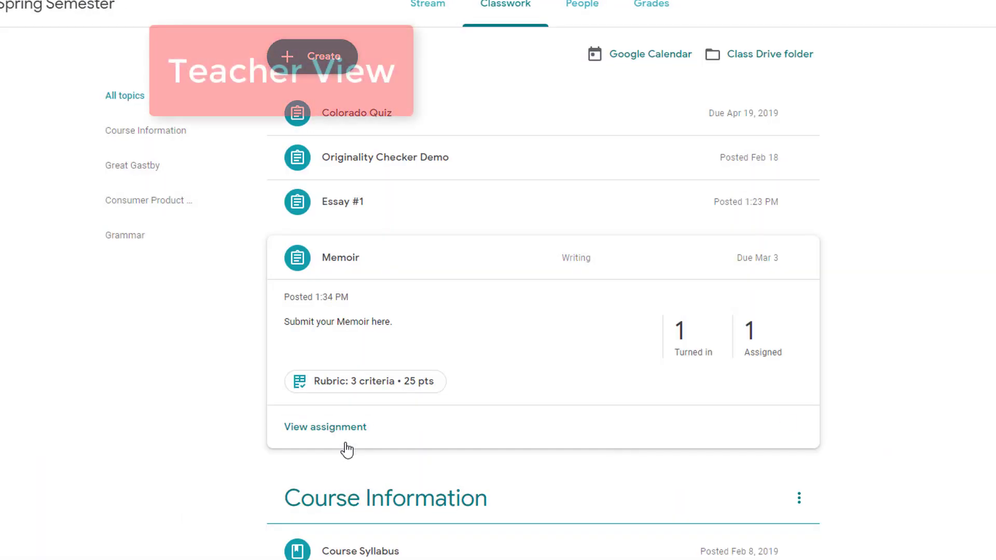
Step: Open the turned-in memoir and score Introduction 10 and Word Choice & Tone 9 on the rubric
click(691, 350)
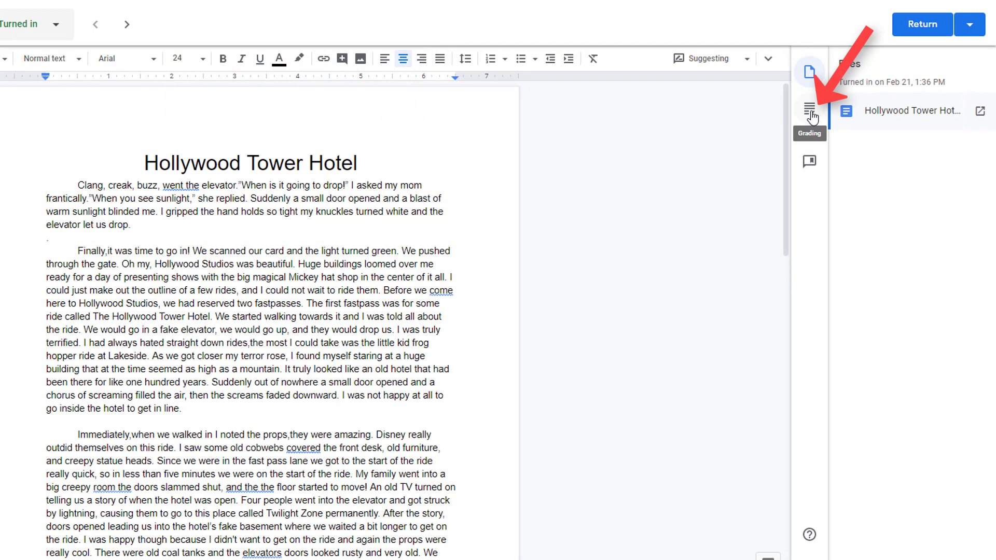
click(810, 115)
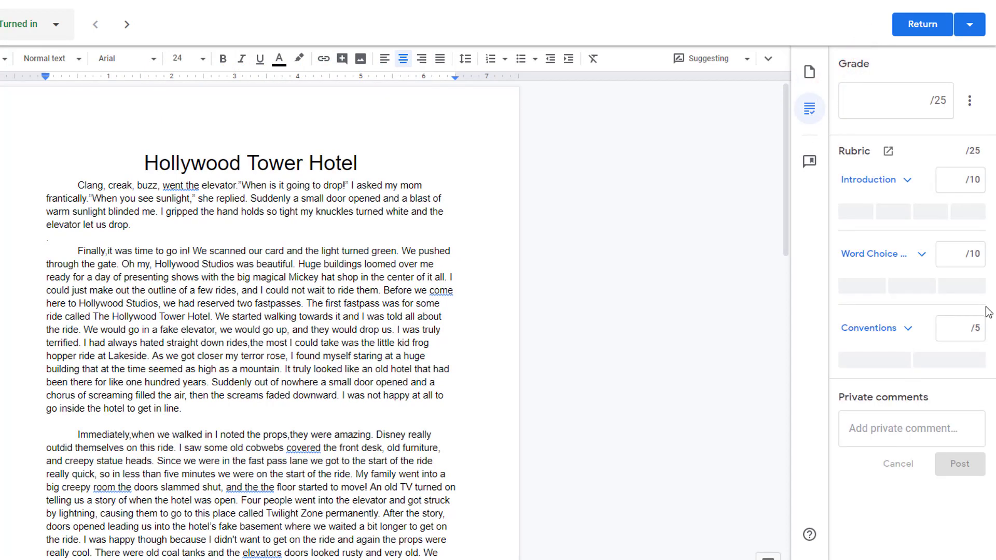
click(907, 182)
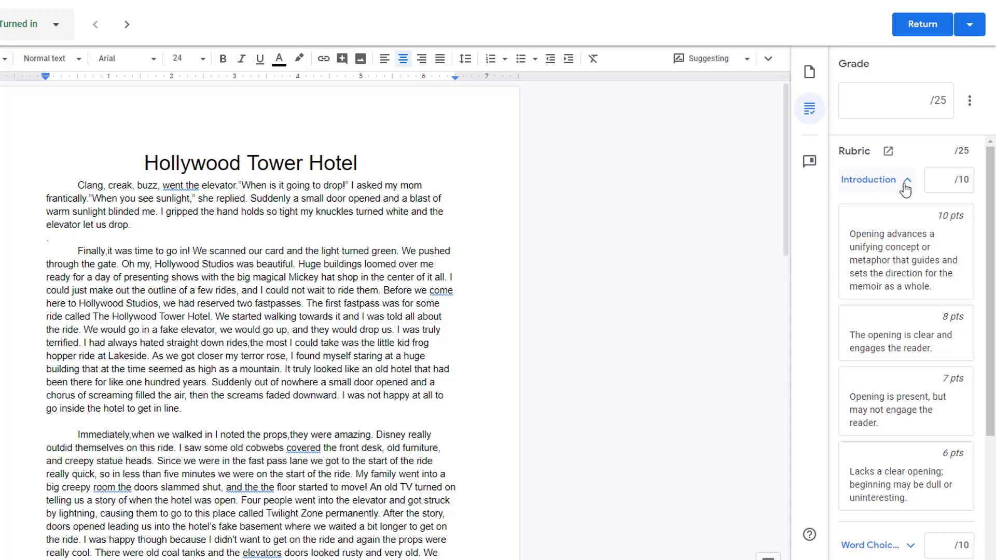
click(917, 278)
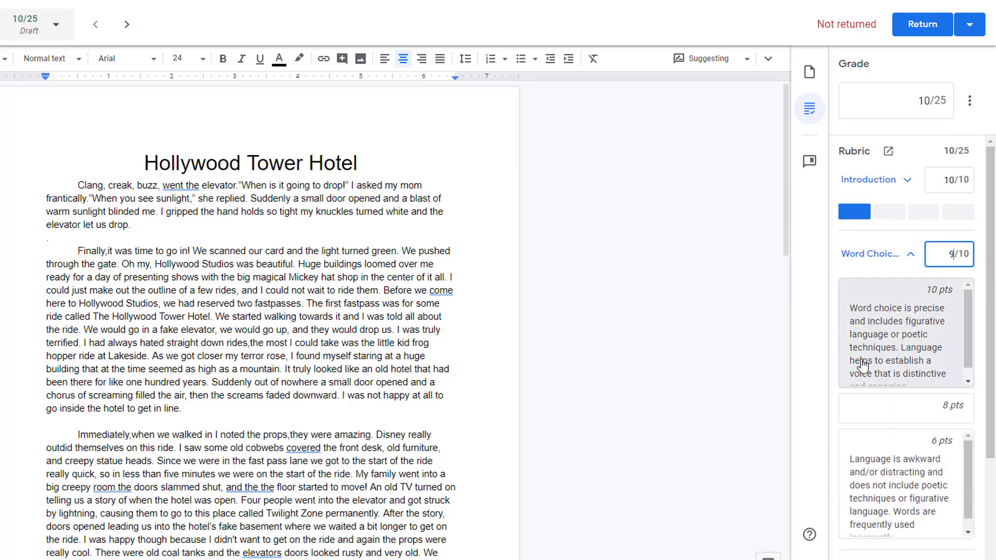
scroll(882, 353, down, 1)
scroll(861, 404, down, 3)
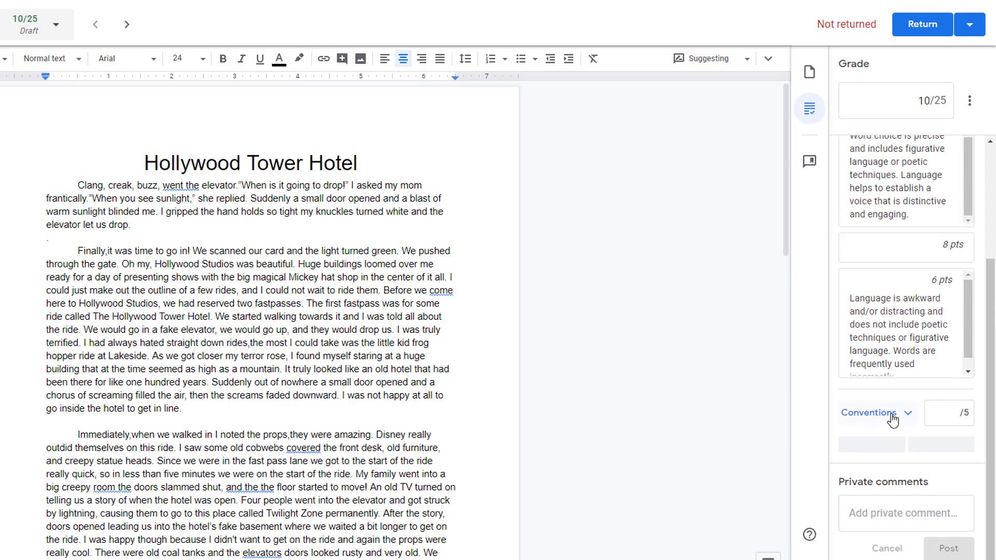
text(9)
Step: Give Conventions 5 points and post the private comment 'Excellent word choice'
click(892, 420)
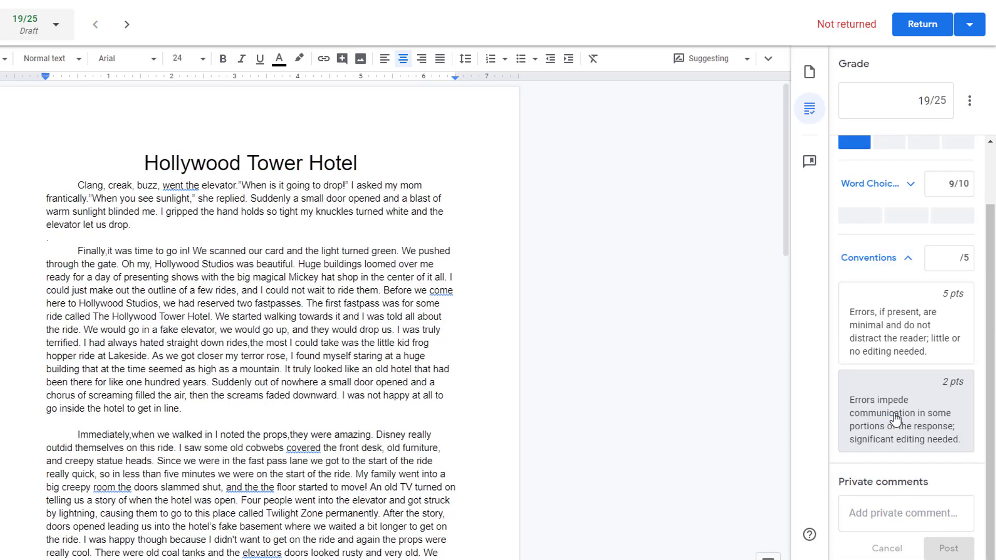
click(880, 337)
click(886, 513)
text(Excellet)
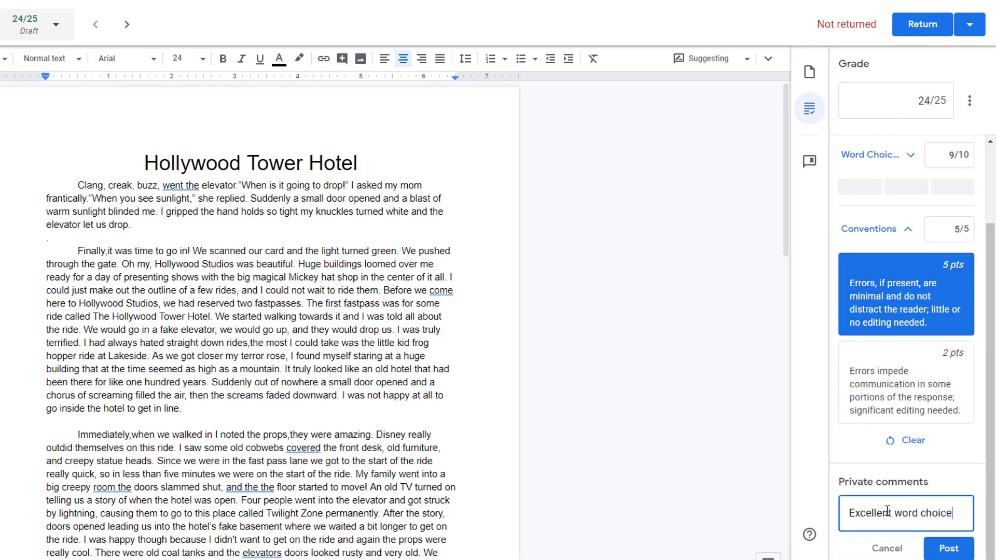
key(ctrl+Return)
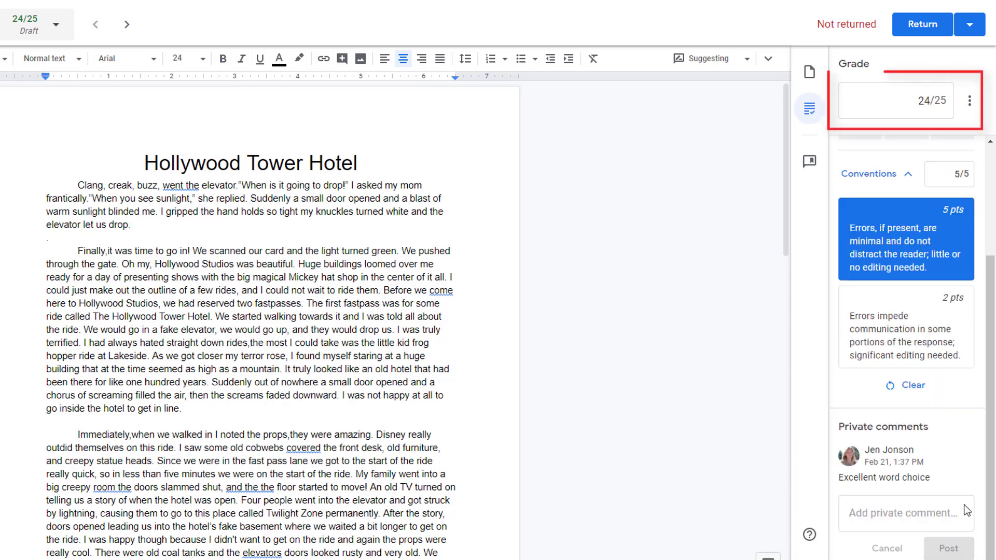
scroll(965, 511, up, 2)
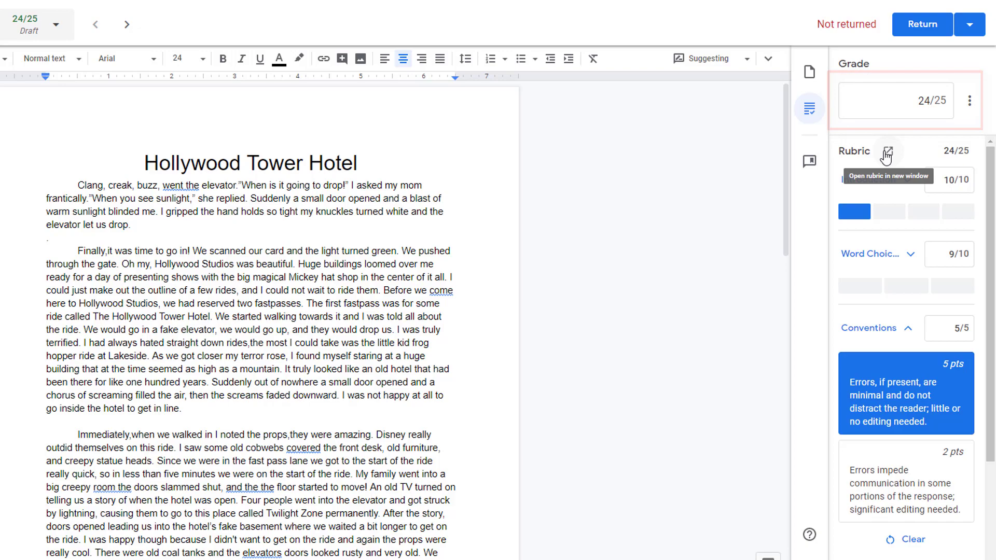
scroll(887, 155, down, 3)
Step: Return the memoir, then in Student View expand Introduction, Word Choice & Tone and Conventions to see the 24/25 levels
click(933, 27)
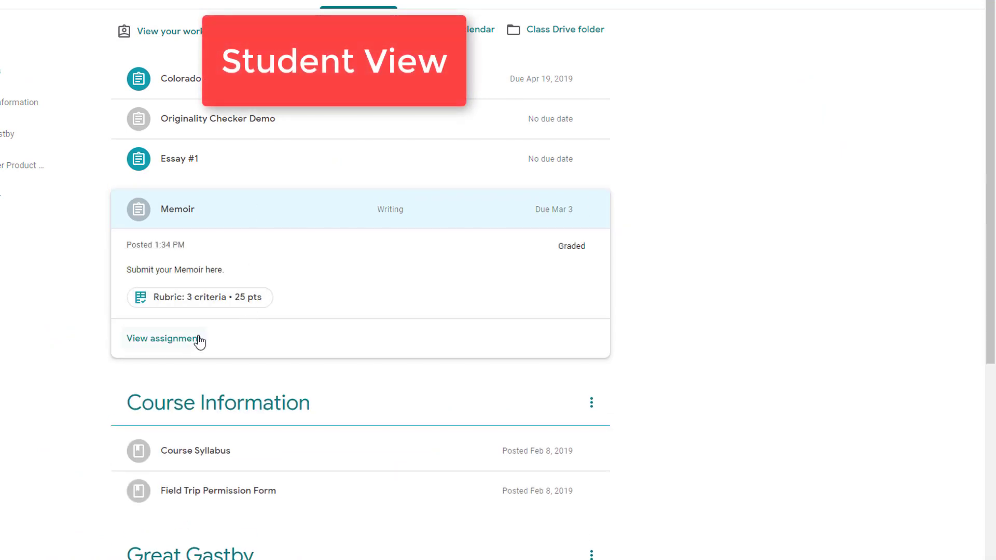
click(199, 340)
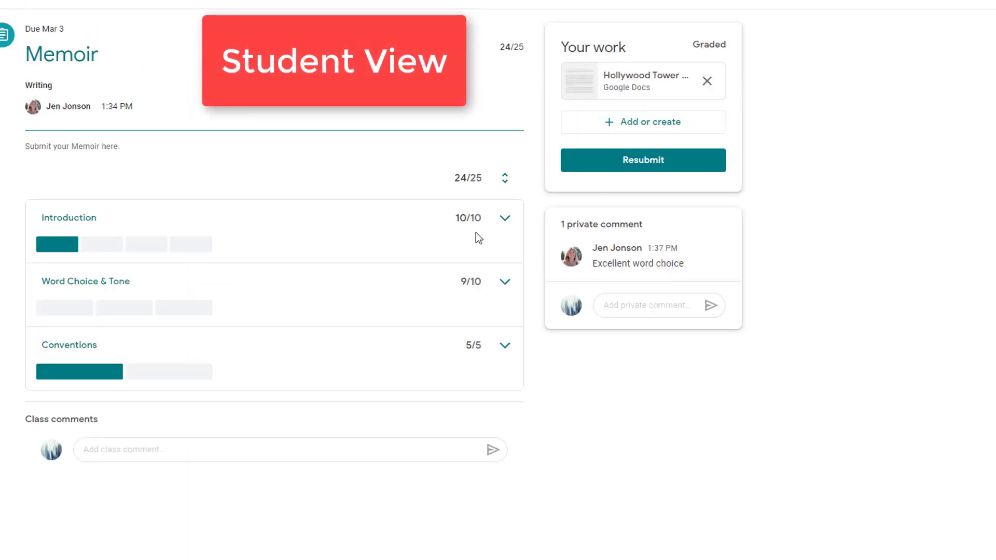
click(505, 218)
click(503, 378)
scroll(509, 462, down, 2)
click(500, 438)
scroll(590, 438, down, 2)
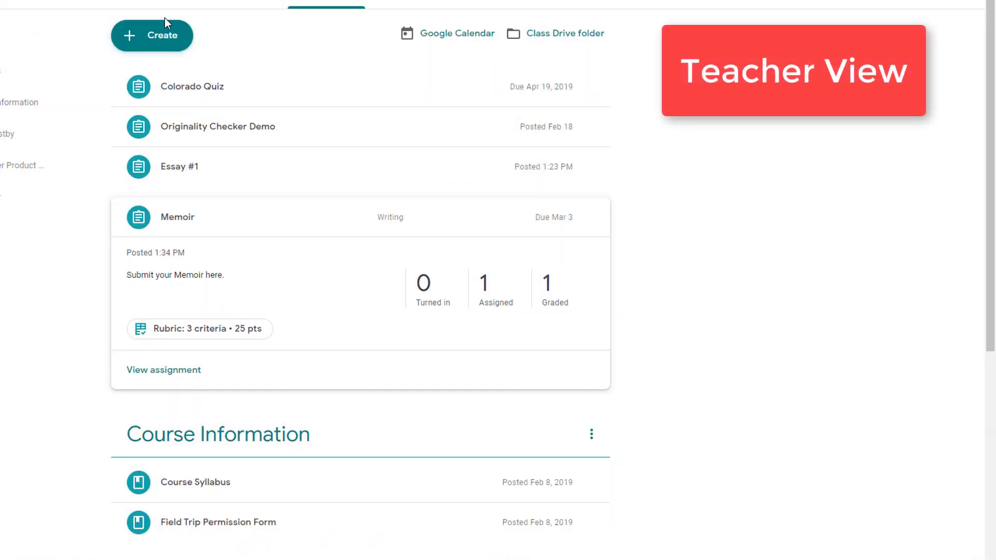
Step: Create a new assignment and choose to reuse an existing rubric
click(164, 32)
click(166, 73)
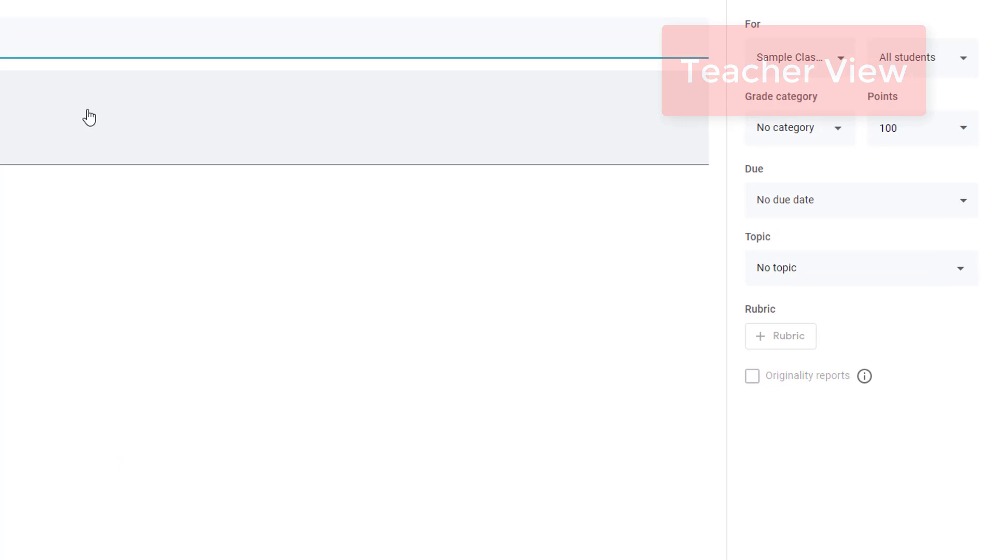
click(781, 337)
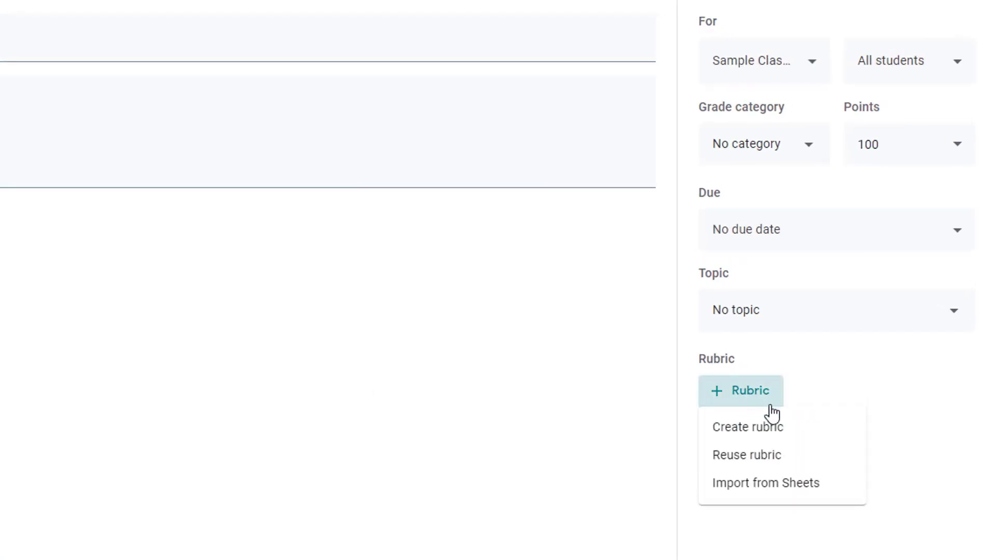
click(809, 458)
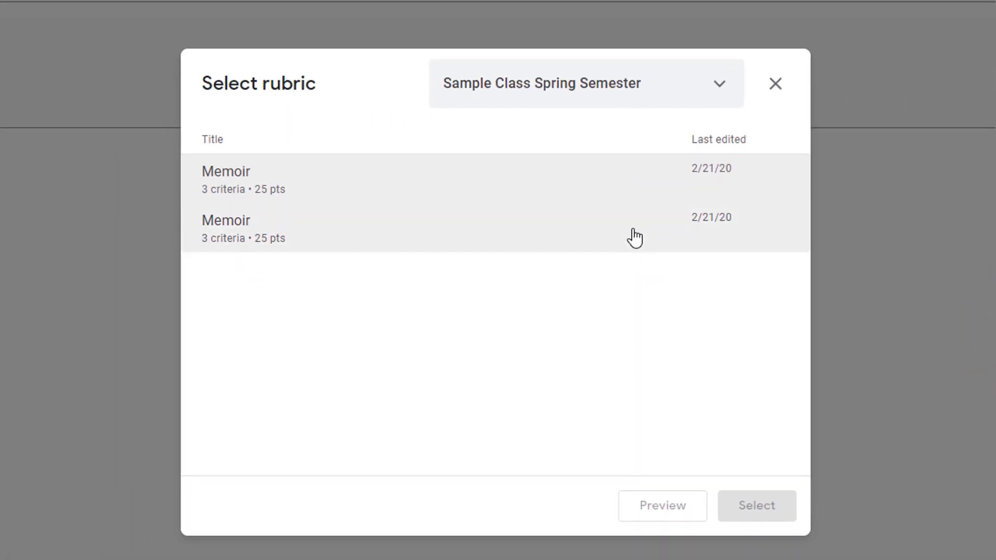
Step: Switch the course list to English 10 and pick its Demo rubric
click(674, 91)
click(524, 303)
click(598, 88)
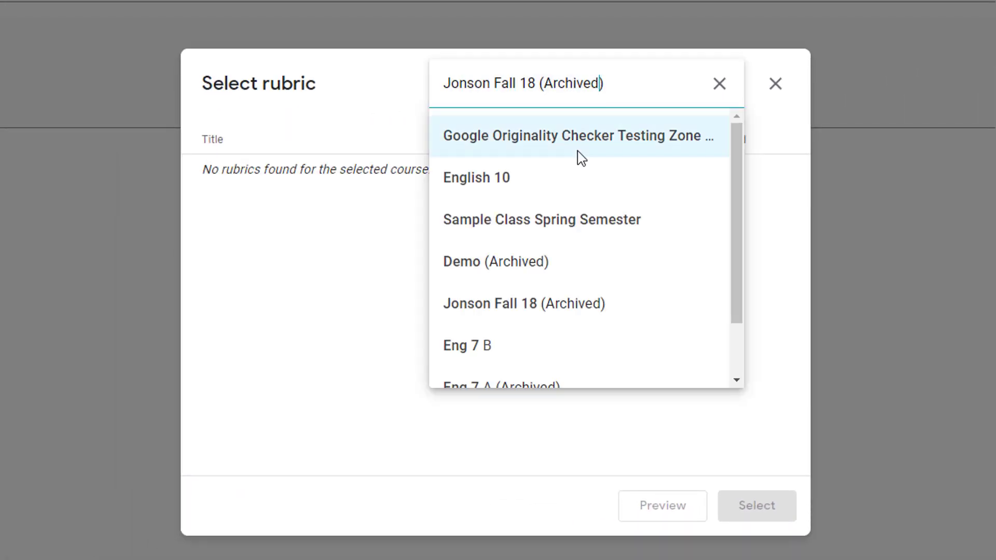
click(573, 176)
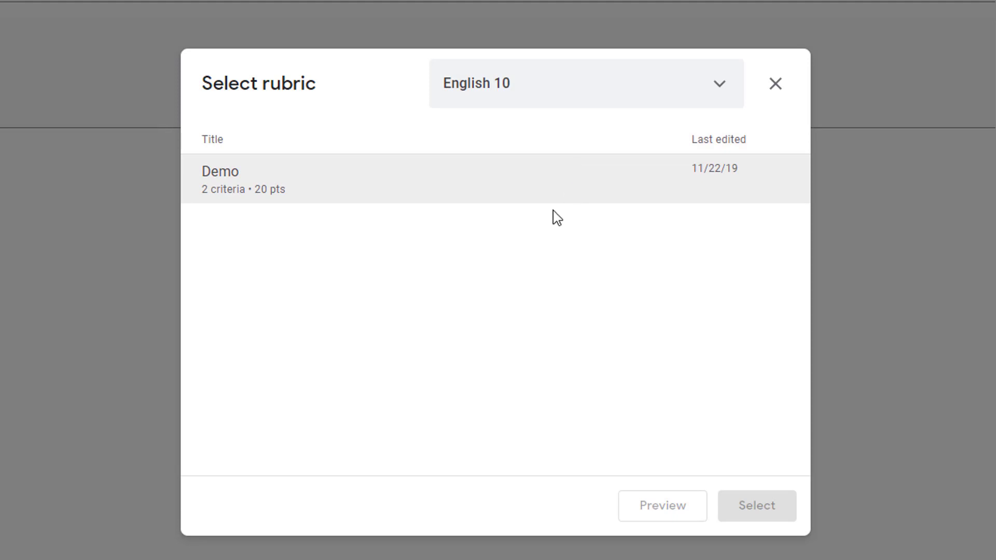
click(527, 184)
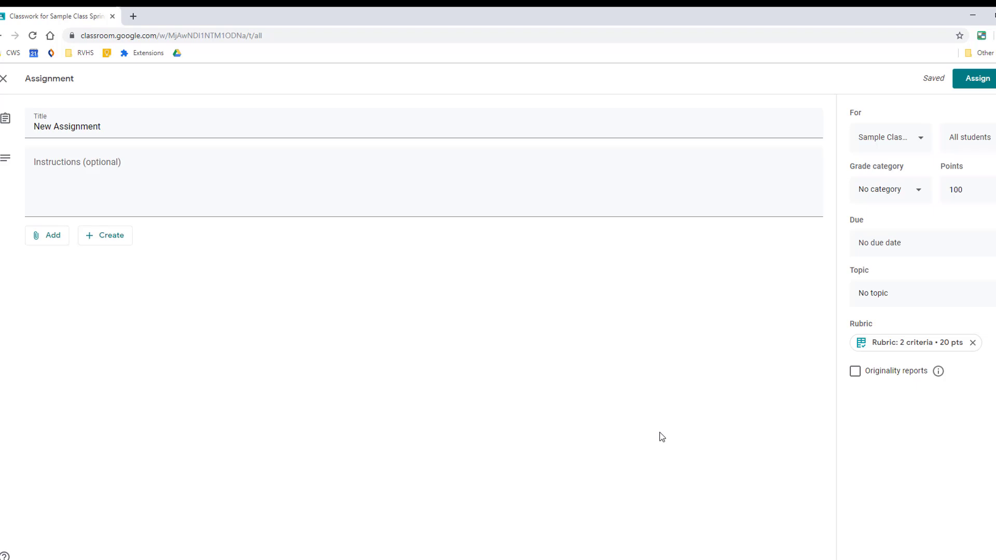
Step: Preview the attached Content and Organization rubric, then close the editor, leaving New Assignment as a draft
click(890, 343)
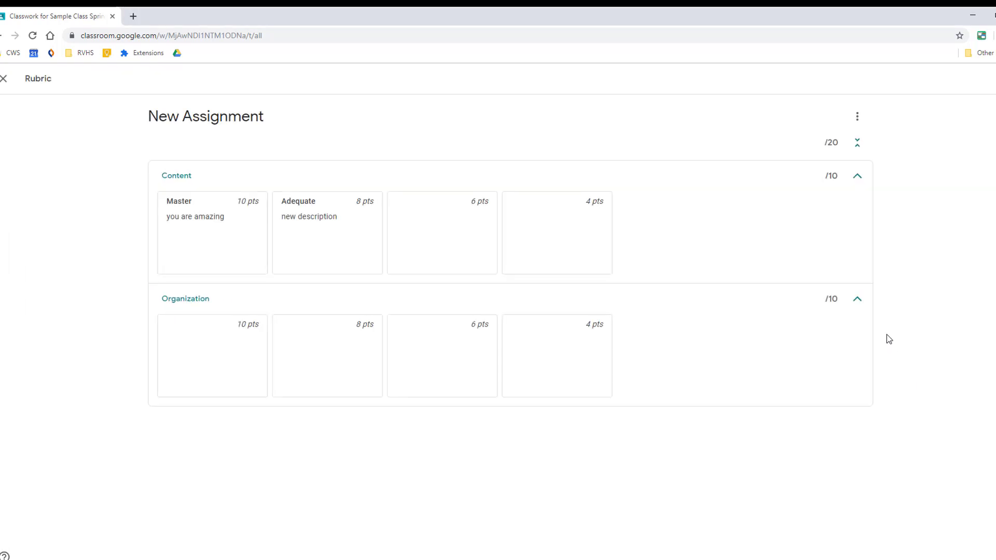
click(3, 79)
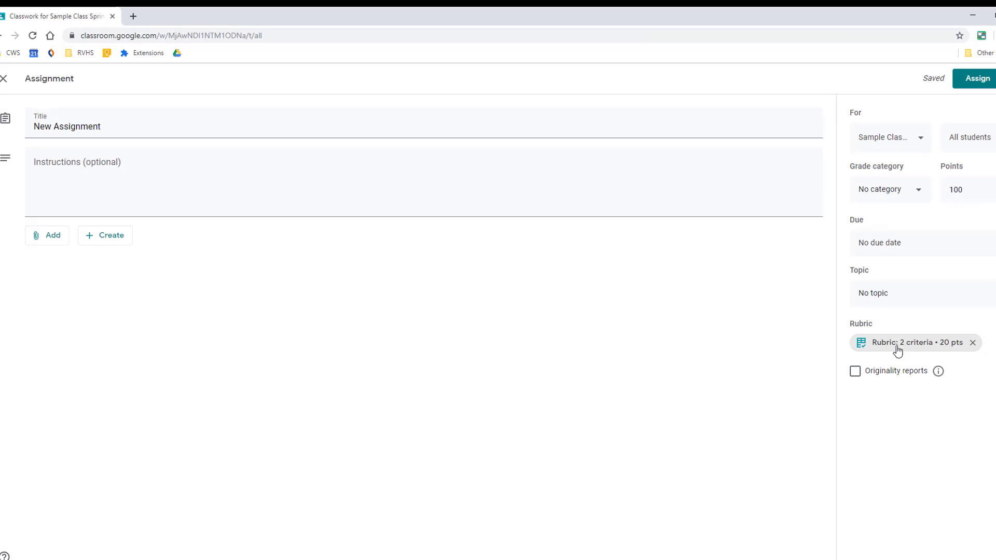
click(6, 81)
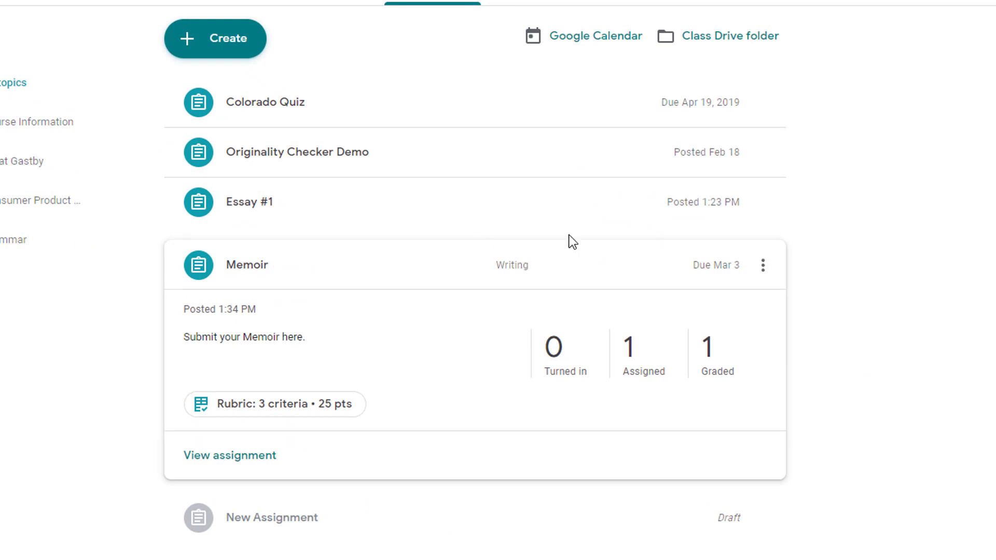
Step: Export the Memoir assignment's 3-criteria, 25-point rubric to Google Sheets from the assignment editor
click(761, 267)
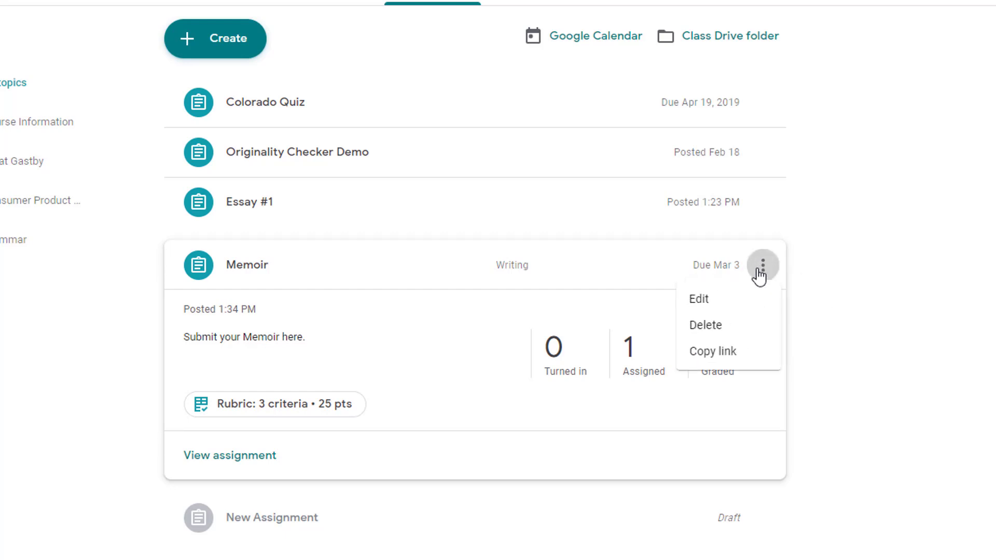
click(714, 306)
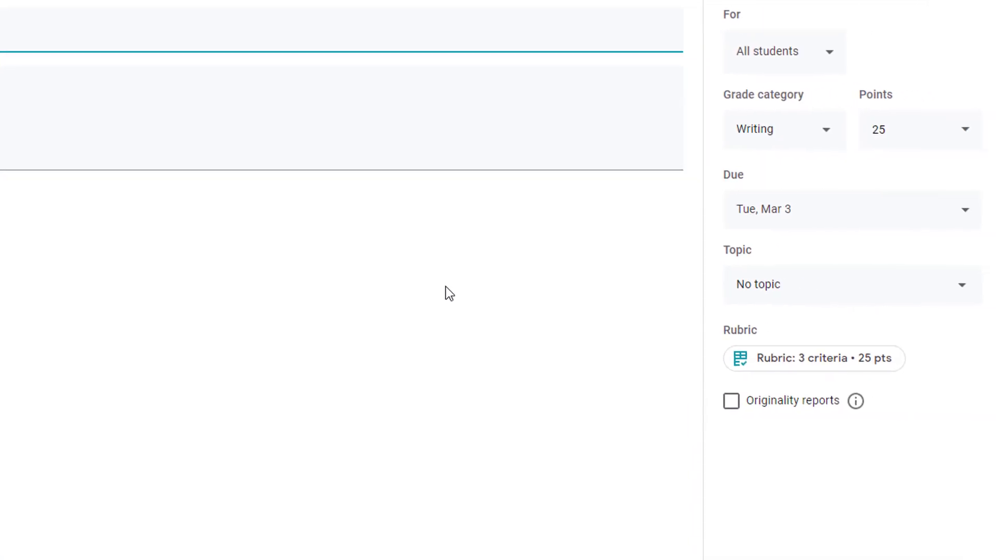
click(791, 359)
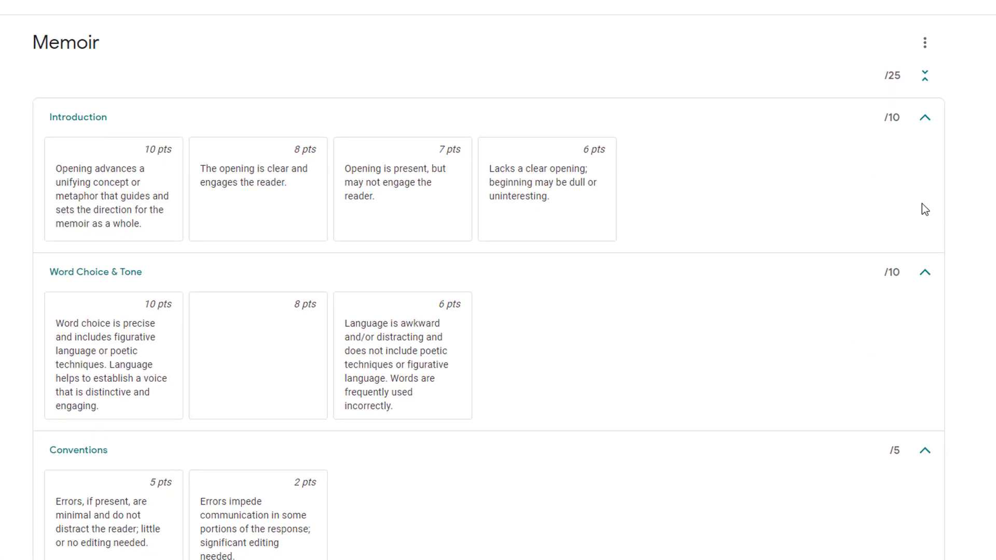
click(924, 44)
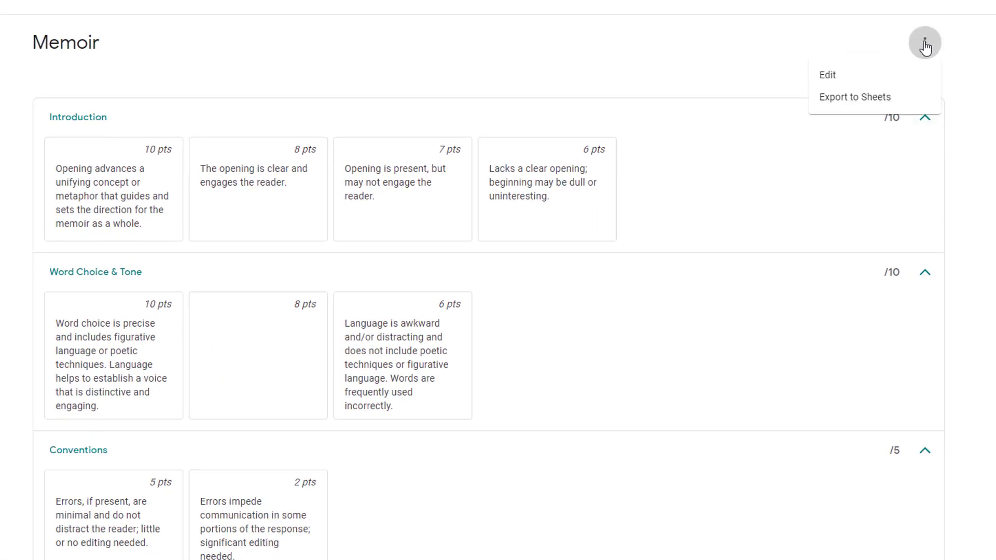
click(903, 107)
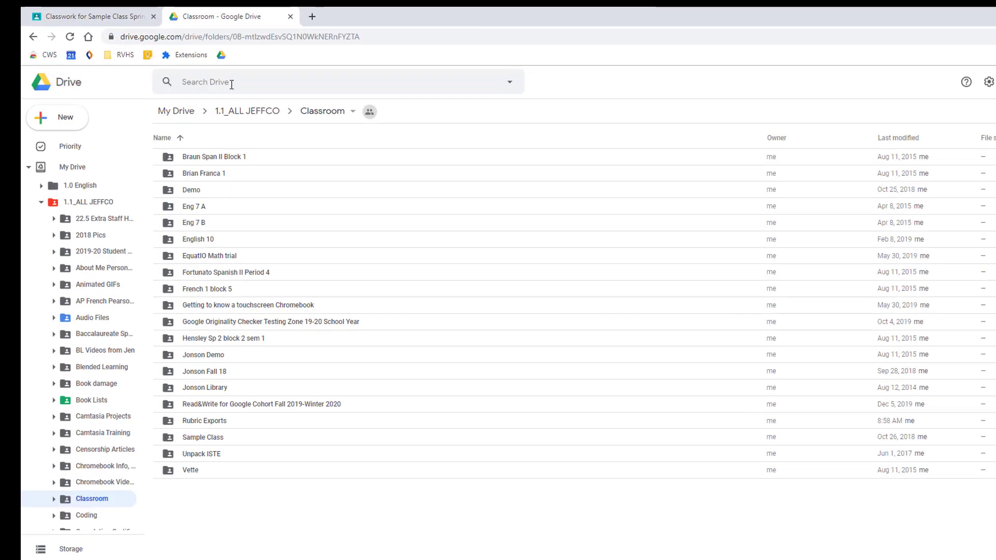
click(231, 84)
Step: Find the Rubric Exports folder via 'rubric exports' search and share the Memoir spreadsheet with a colleague
text(rubric ex)
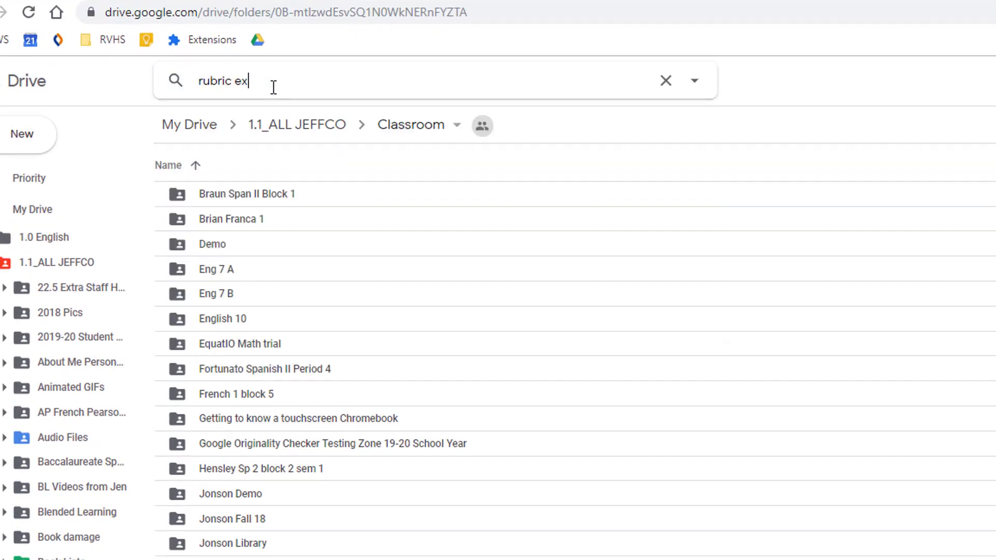
text(ports)
key(Return)
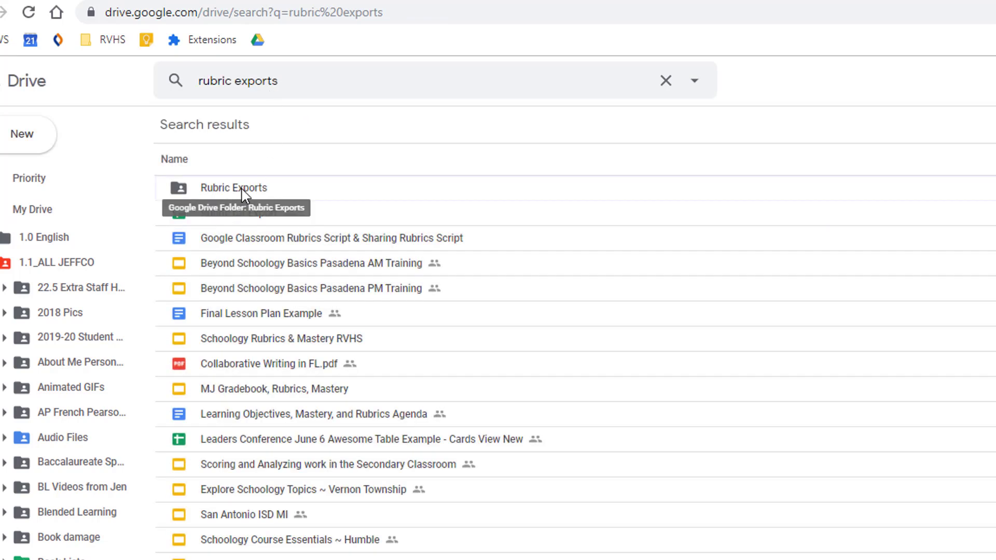
double_click(236, 188)
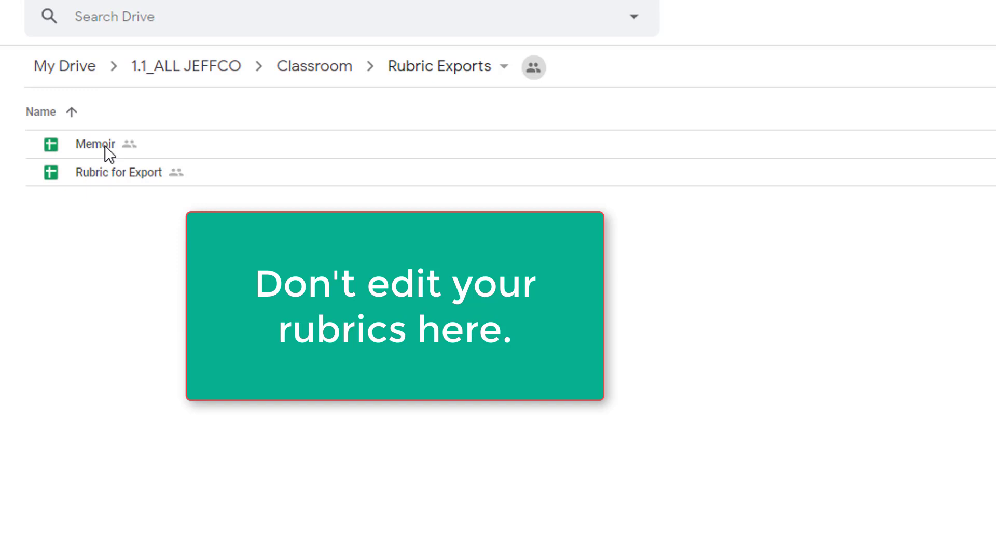
click(98, 144)
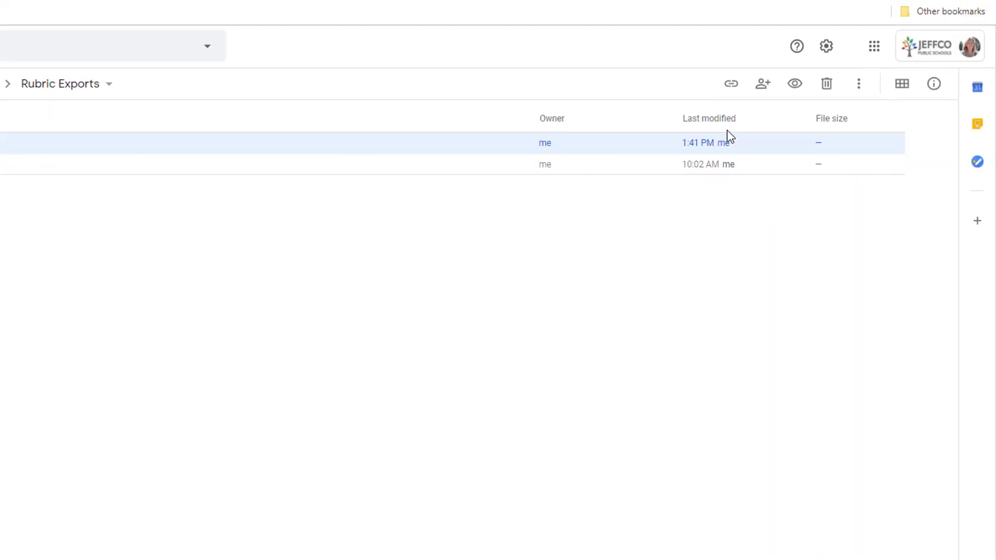
click(763, 84)
text(jons)
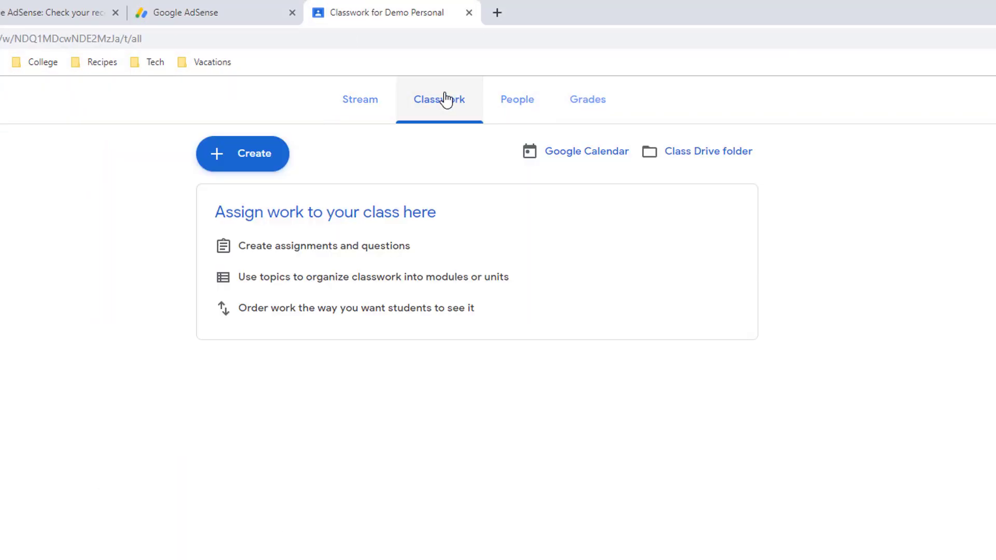
Step: Create a new assignment in this class titled Memoir
click(249, 167)
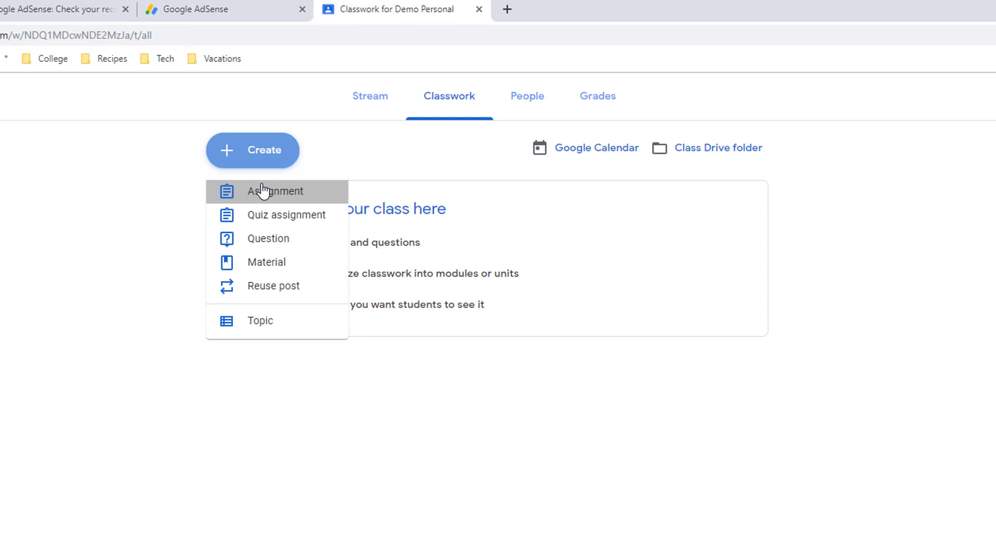
click(260, 195)
text(Memoir)
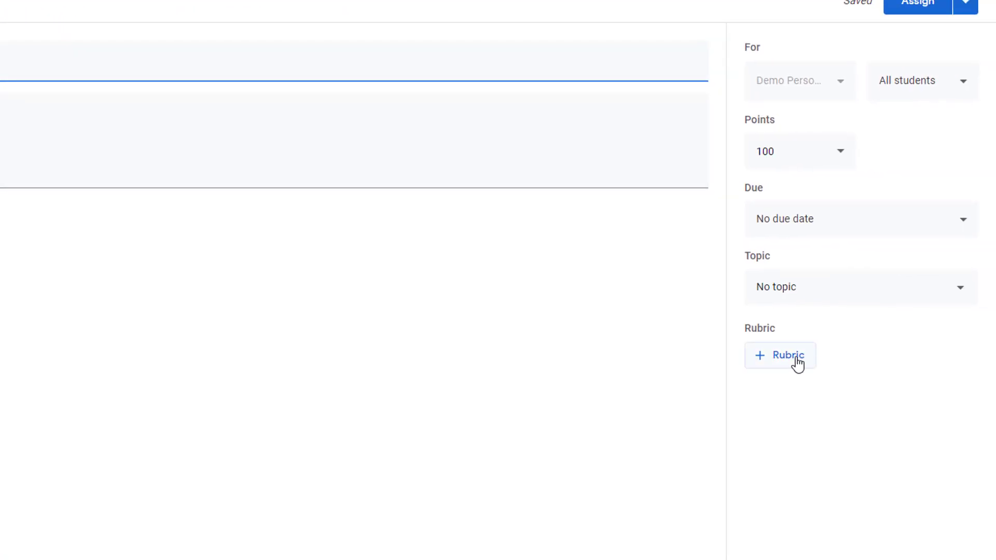
Step: Import a rubric from Sheets by searching 'memoir' and choosing the Memoir spreadsheet modified at 1:42 PM
click(795, 359)
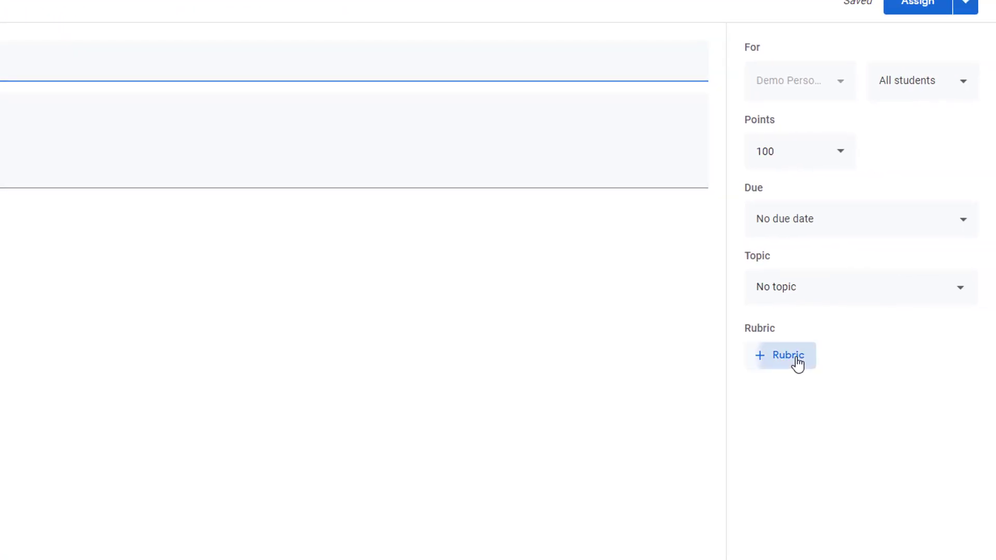
click(812, 436)
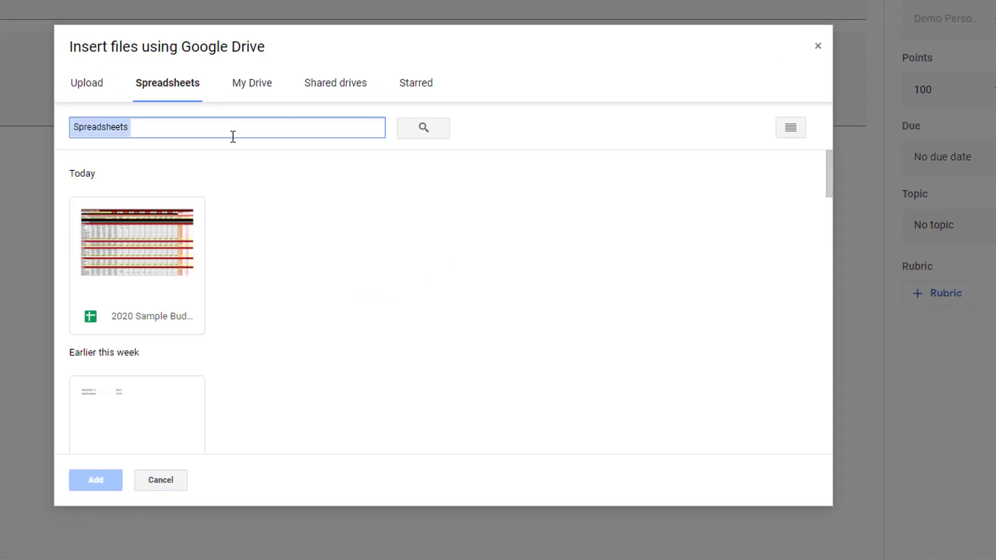
text(memoir)
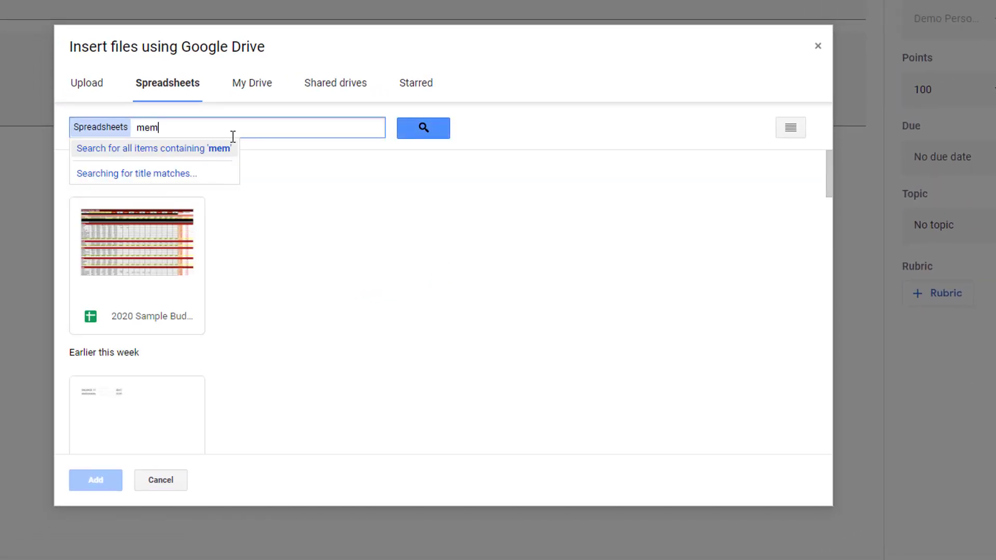
key(Return)
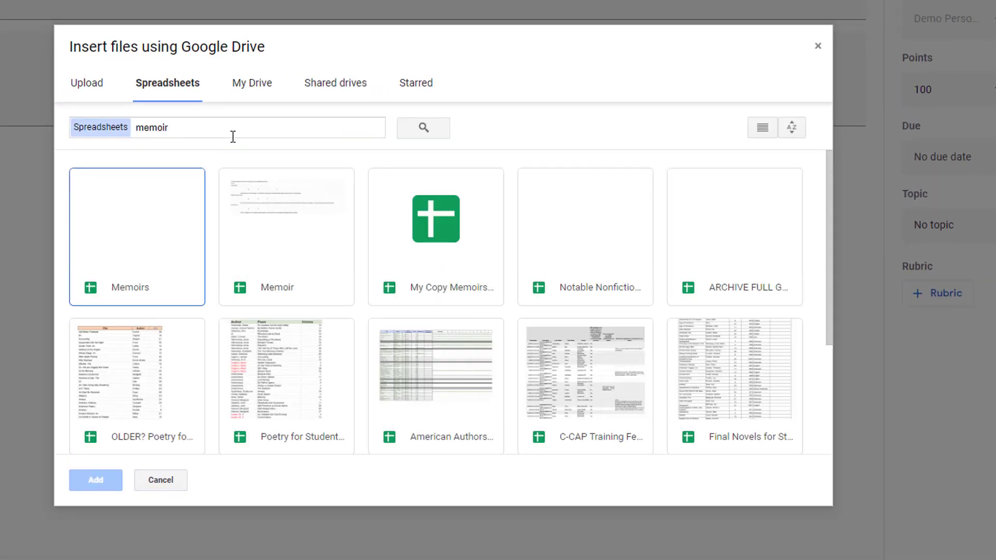
click(763, 128)
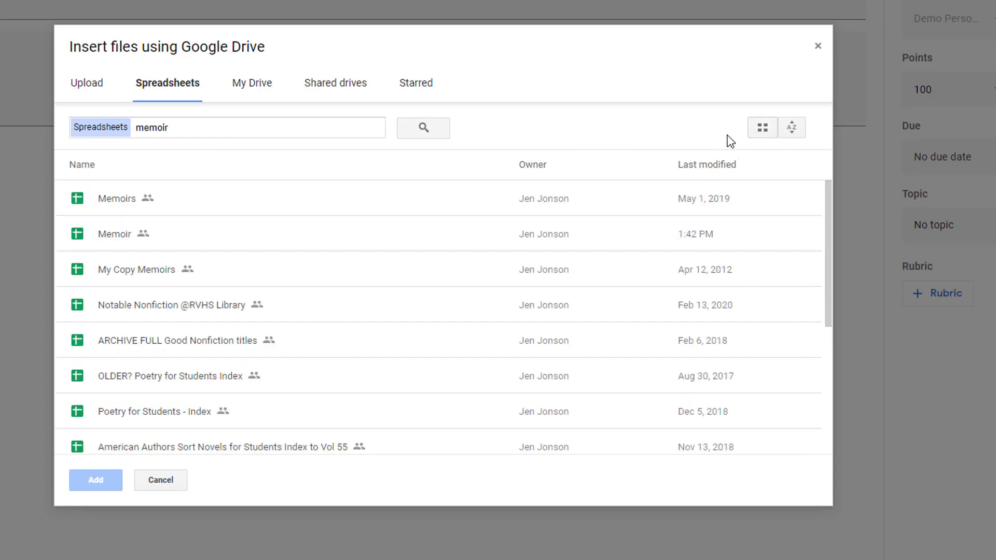
click(138, 233)
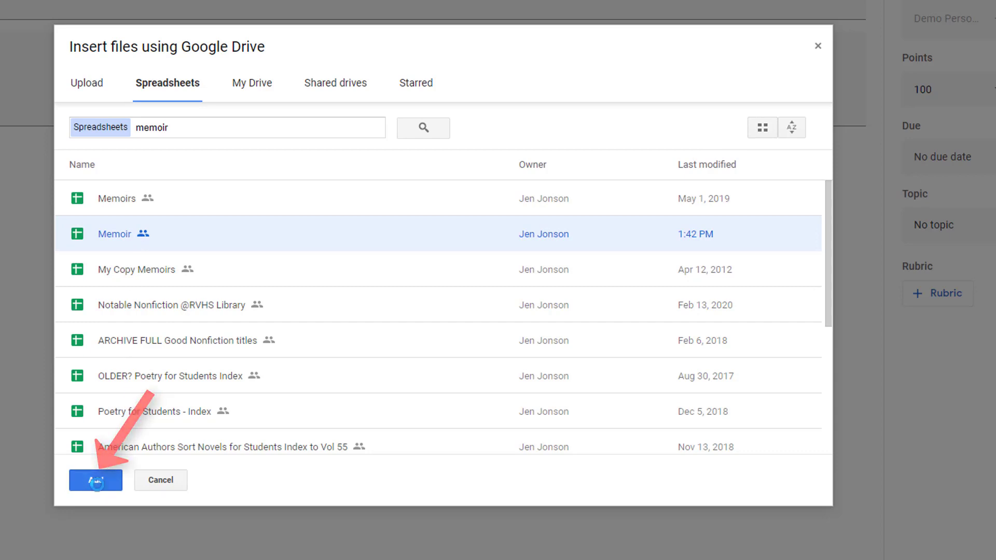
Step: Import the Memoir rubric and add 4-point and 3-point levels to the Conventions criterion
click(97, 484)
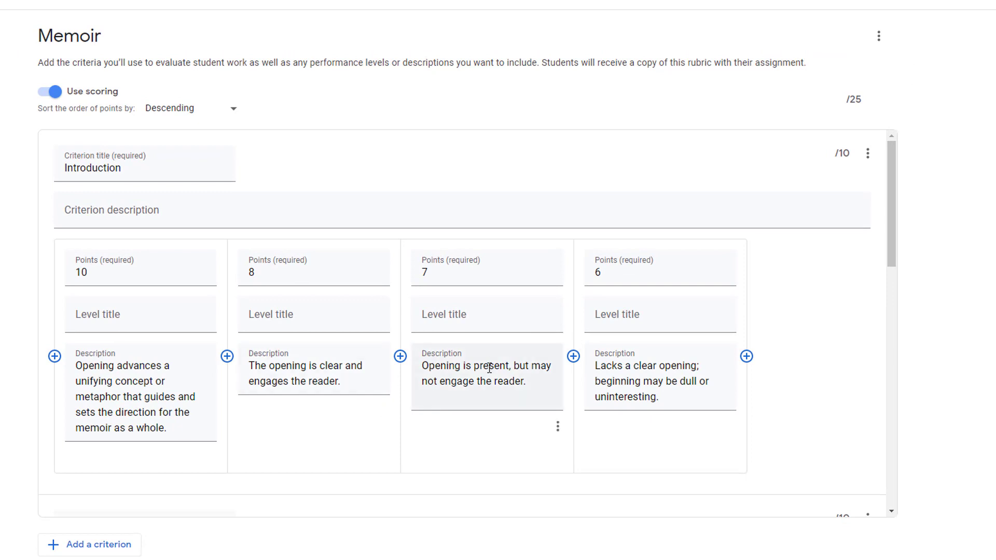
scroll(502, 353, down, 10)
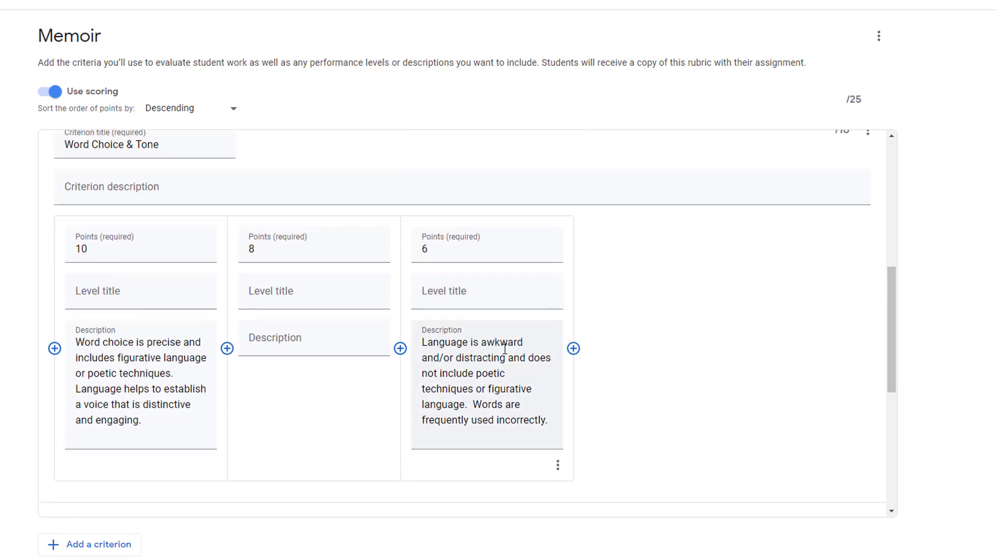
scroll(503, 353, down, 4)
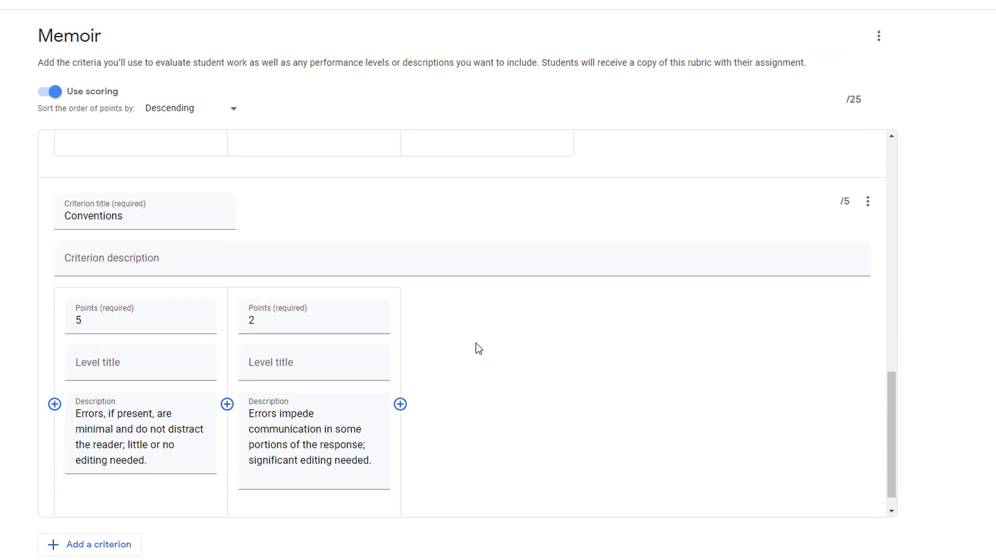
click(227, 404)
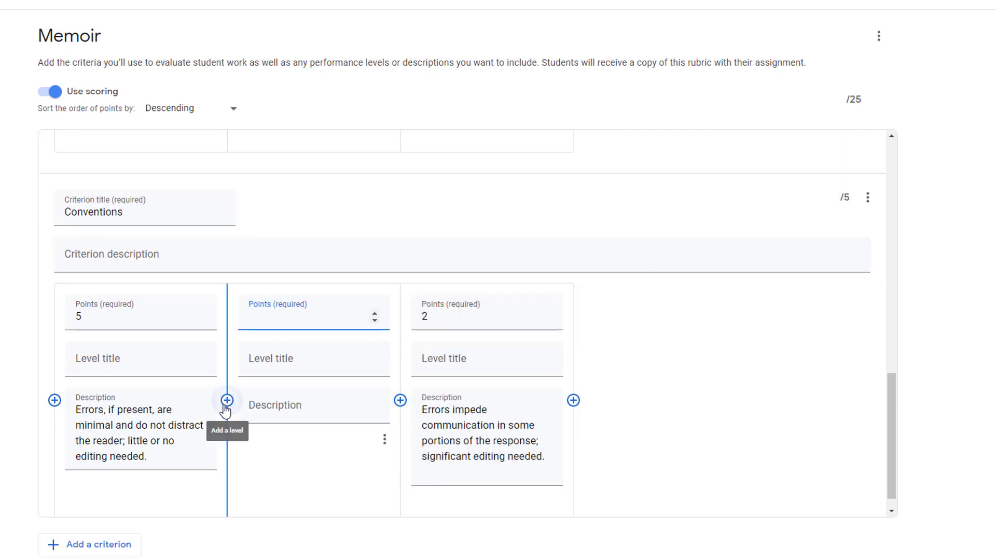
click(400, 400)
text(3)
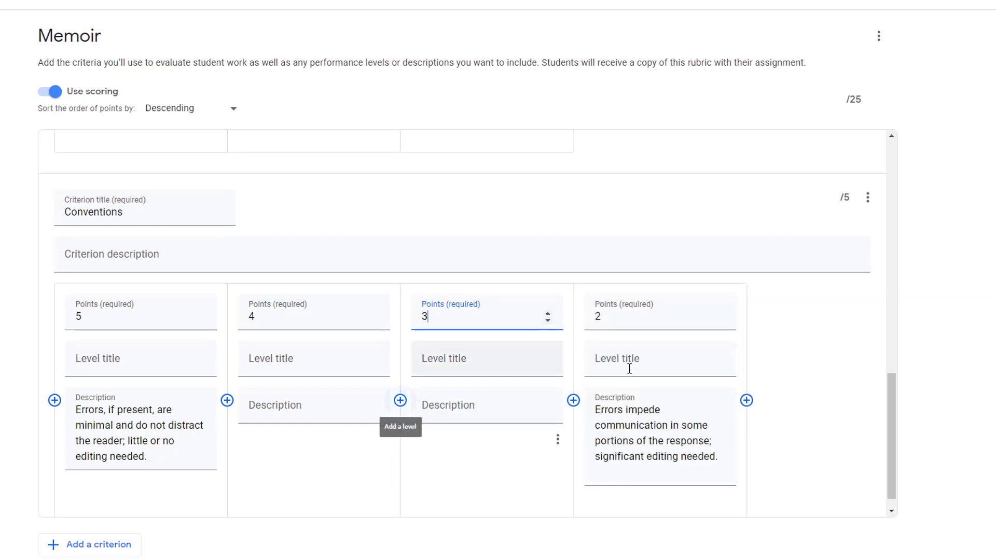